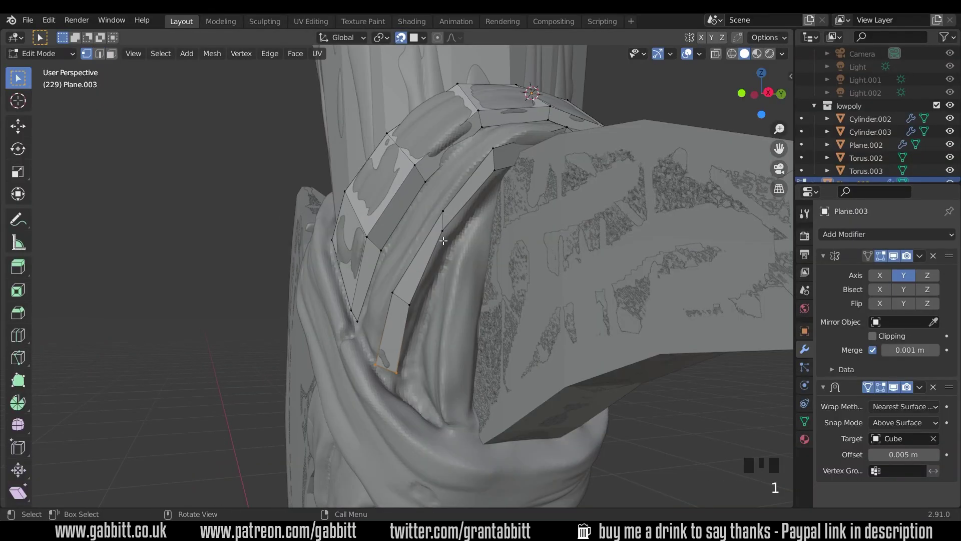
# Step: Move the selected ring vertices, then extrude the ring's faces into an extra band
pyautogui.moveTo(444, 240); pyautogui.dragTo(501, 296, button='middle')
pyautogui.press('g')
pyautogui.click(525, 230)
pyautogui.press('e')
pyautogui.click(503, 272)
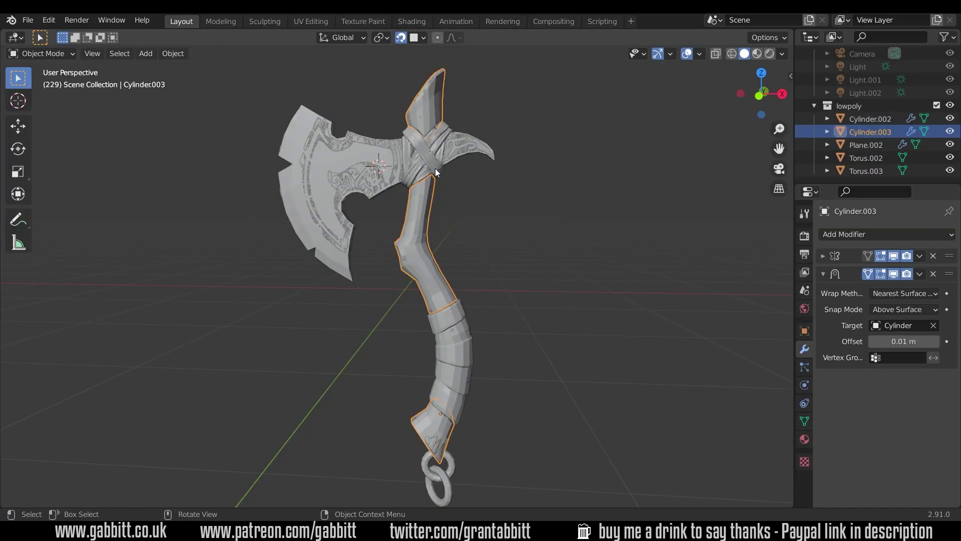
pyautogui.click(435, 170)
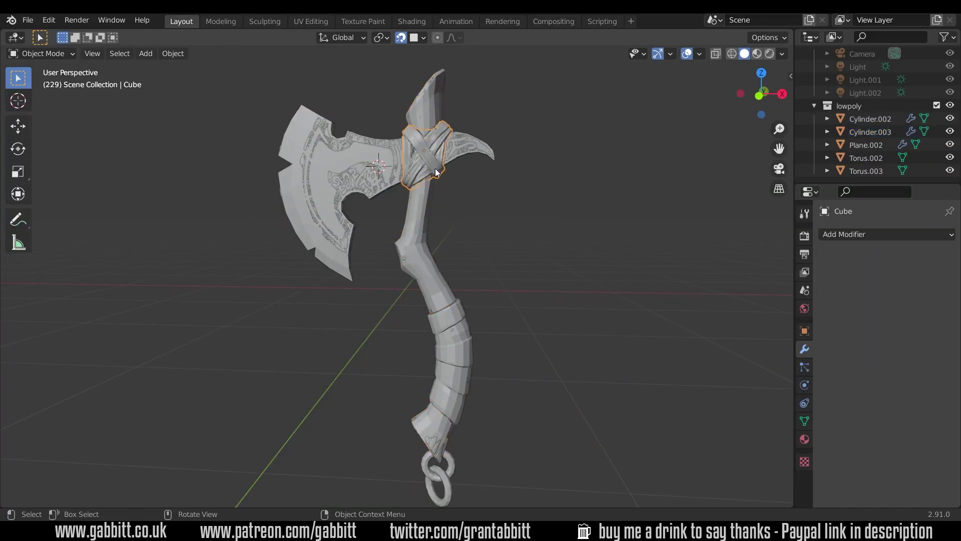
pyautogui.press('KP_Decimal')
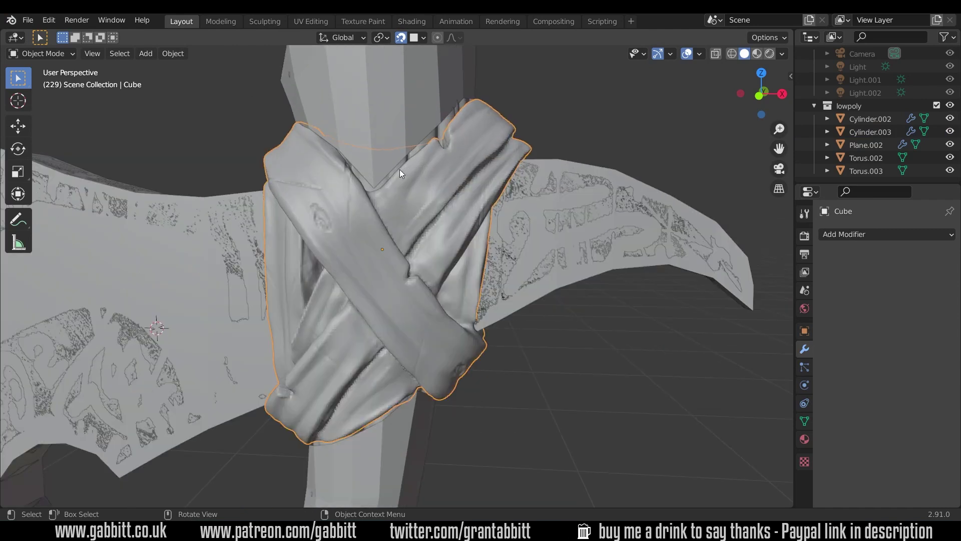
pyautogui.click(386, 116)
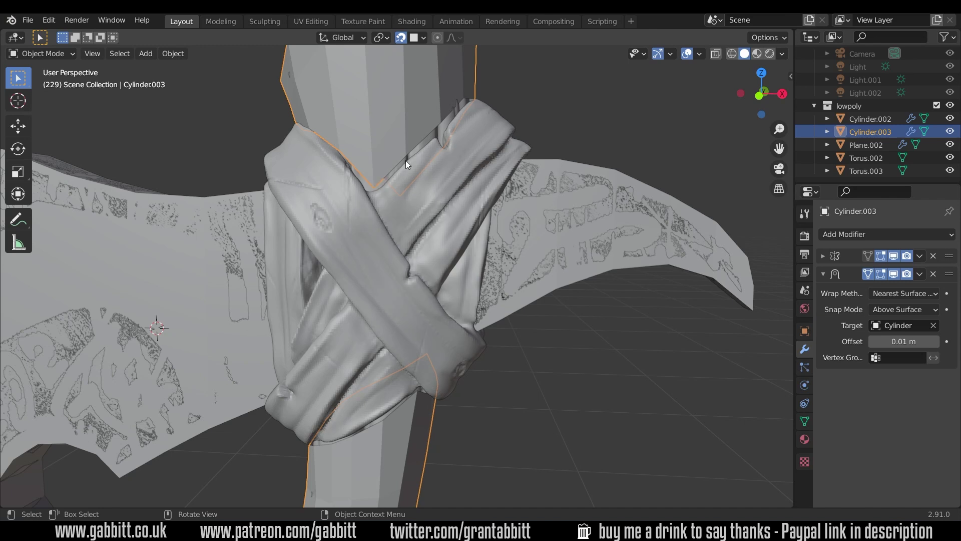
pyautogui.moveTo(447, 125); pyautogui.dragTo(431, 150, button='middle')
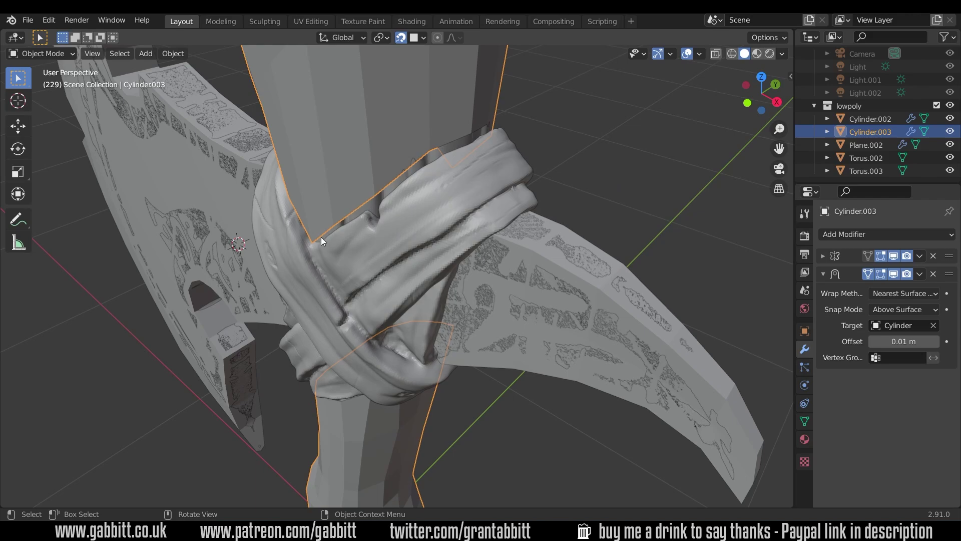
# Step: Orbit closer to the strap and show Cylinder.003's transform values in the Item sidebar
pyautogui.moveTo(351, 250)
pyautogui.mouseDown(button='middle')
pyautogui.moveTo(392, 224)
pyautogui.moveTo(495, 219)
pyautogui.moveTo(431, 209)
pyautogui.moveTo(389, 179)
pyautogui.moveTo(399, 253)
pyautogui.moveTo(356, 240)
pyautogui.moveTo(347, 247)
pyautogui.moveTo(360, 266)
pyautogui.mouseUp(button='middle')
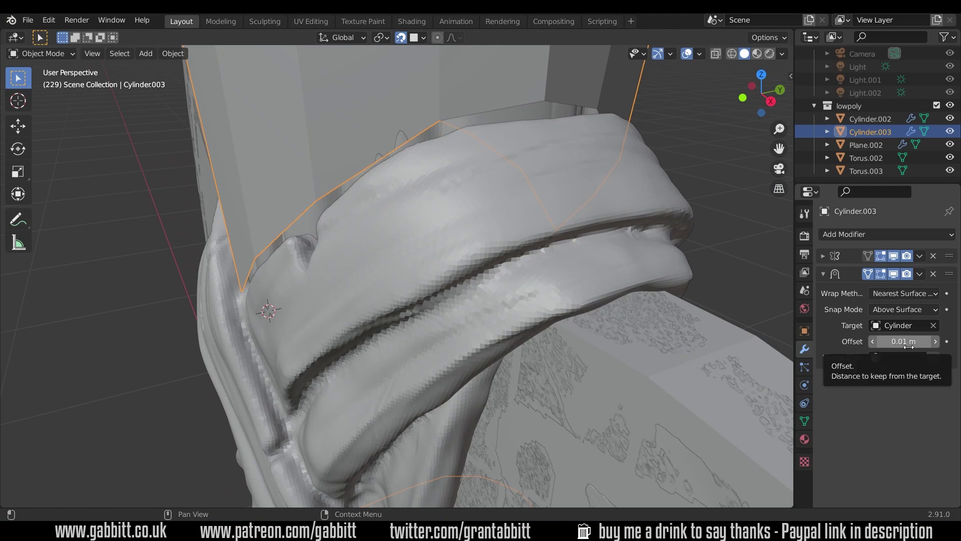
pyautogui.moveTo(466, 281); pyautogui.dragTo(550, 262, button='middle')
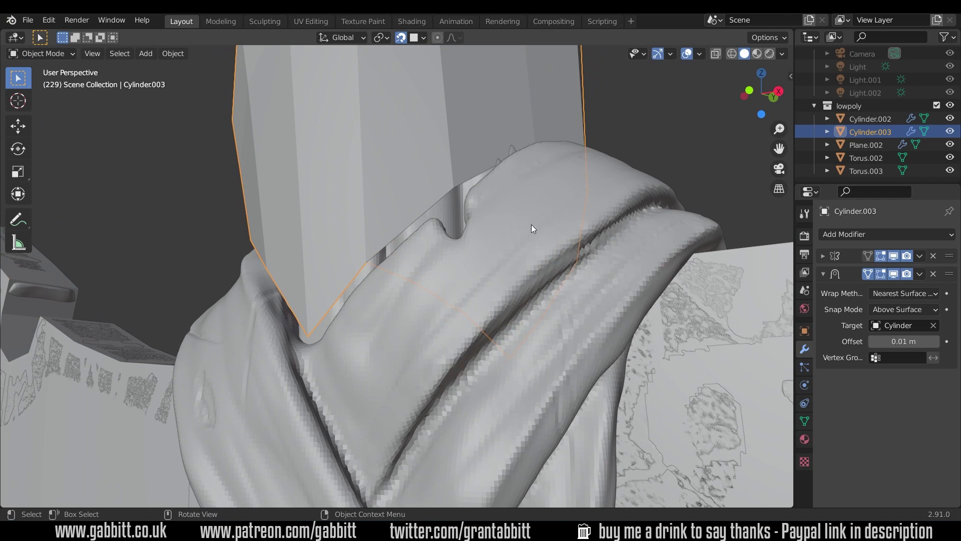
pyautogui.press('n')
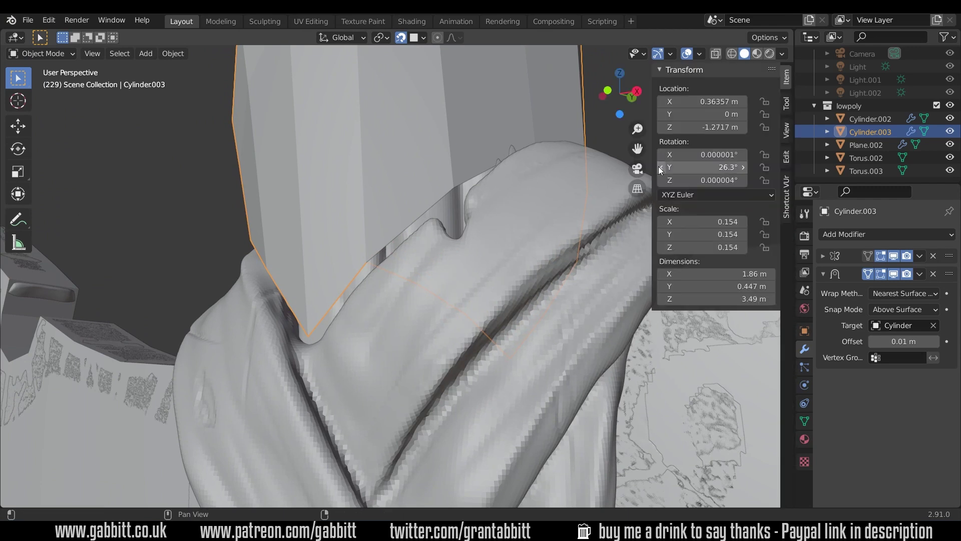
# Step: Lower Cylinder.003's Shrinkwrap offset from 0.01 m to 0.005 m
pyautogui.click(902, 342)
pyautogui.click(884, 341)
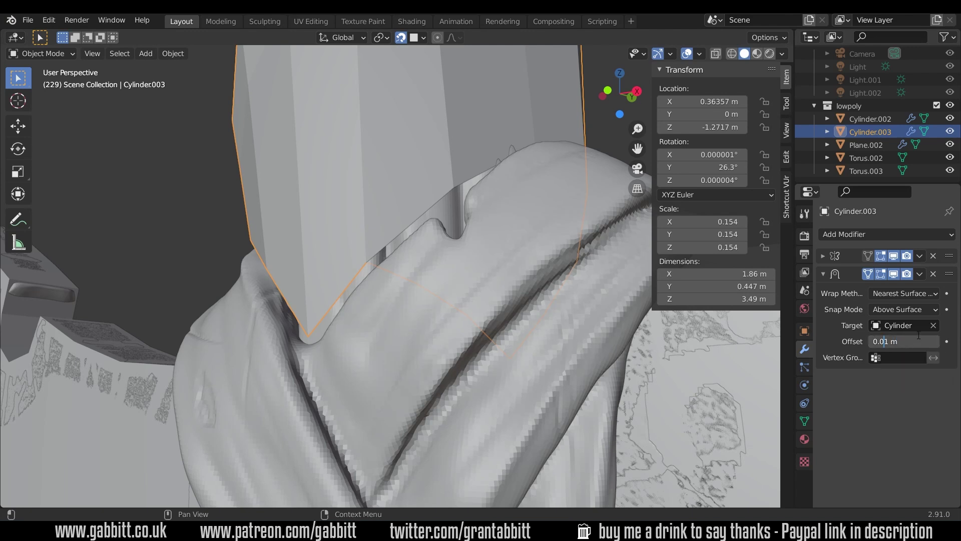
pyautogui.press('Delete')
pyautogui.write('05')
pyautogui.press('Return')
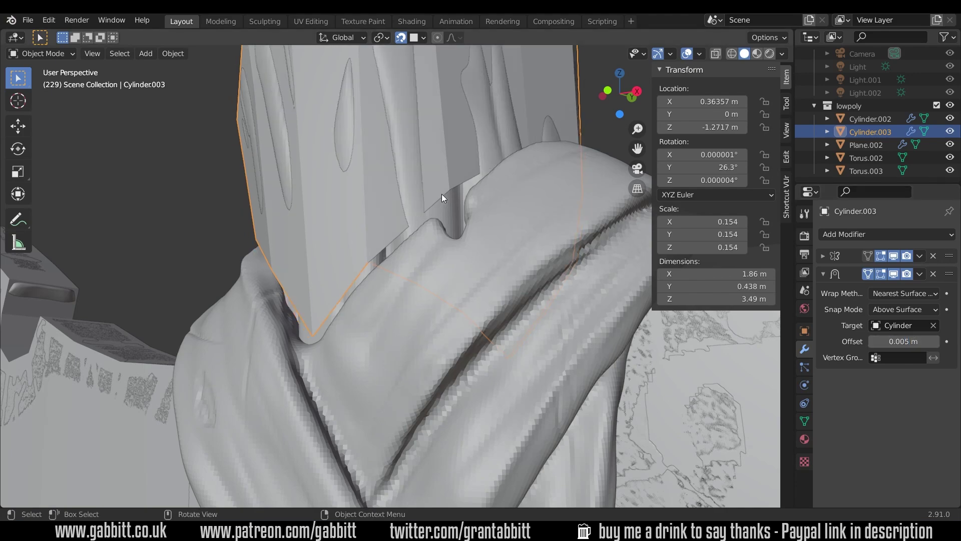
# Step: Orbit around the handle to check the wrap's fit against the sculpt
pyautogui.moveTo(442, 193); pyautogui.dragTo(596, 313, button='middle')
pyautogui.moveTo(538, 345); pyautogui.dragTo(626, 267, button='middle')
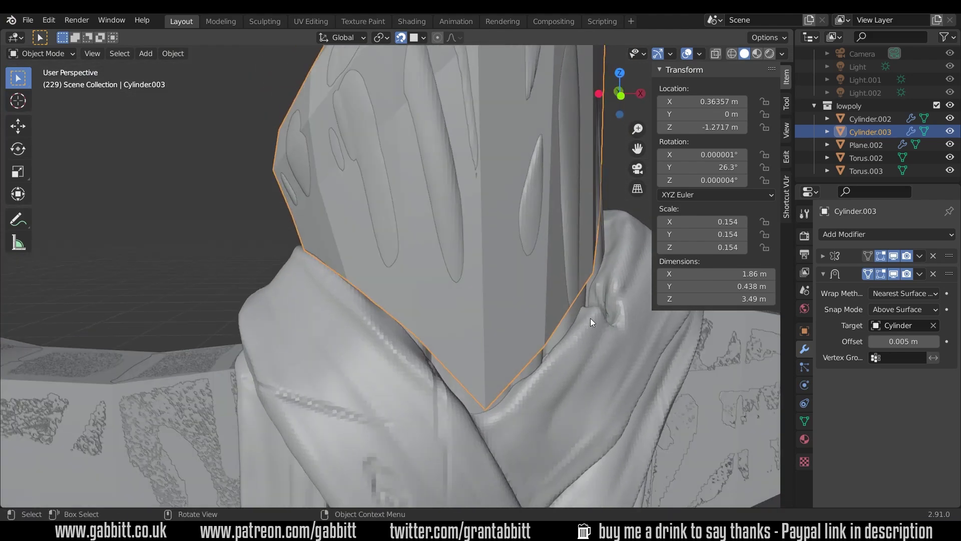
pyautogui.moveTo(539, 251); pyautogui.dragTo(476, 181, button='middle')
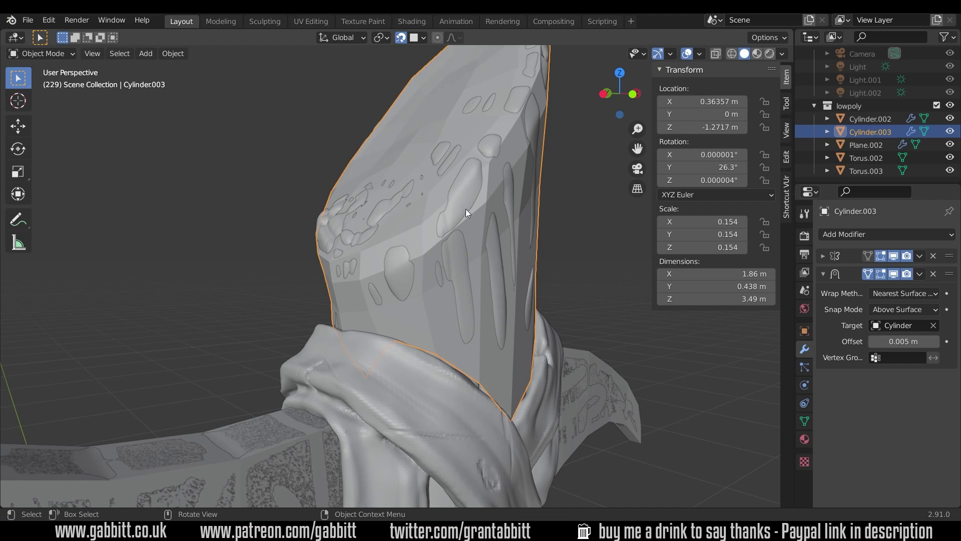
pyautogui.moveTo(468, 209); pyautogui.dragTo(564, 210, button='middle')
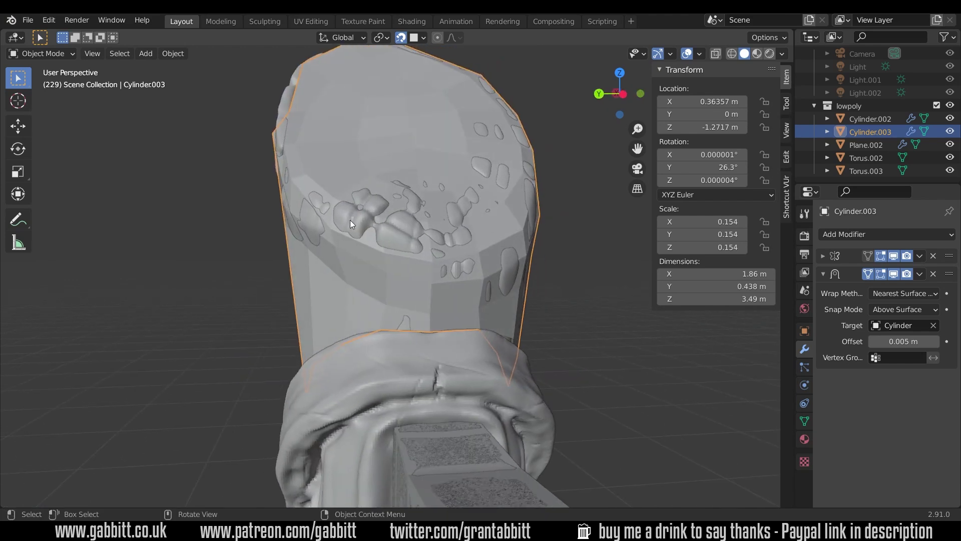
pyautogui.moveTo(383, 226); pyautogui.dragTo(261, 206, button='middle')
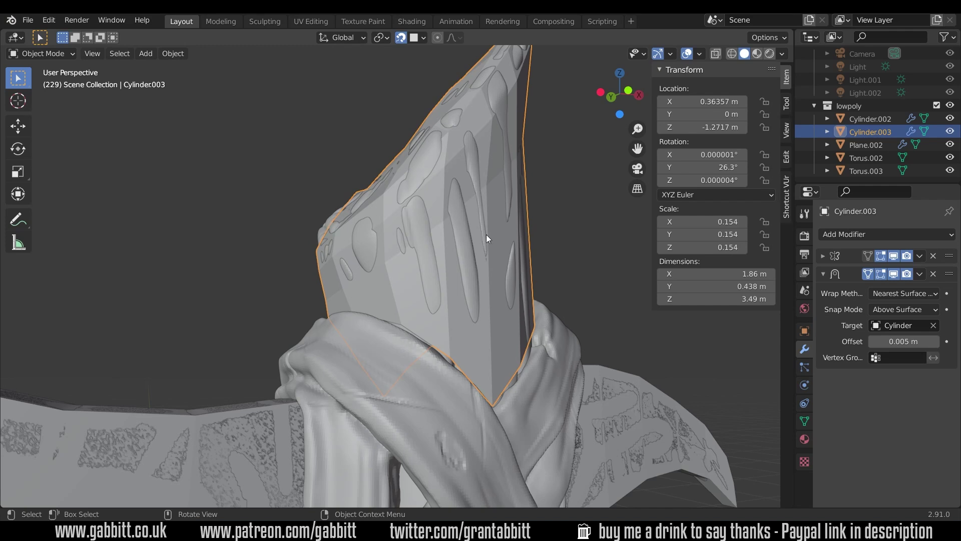
pyautogui.moveTo(491, 234); pyautogui.dragTo(385, 362, button='middle')
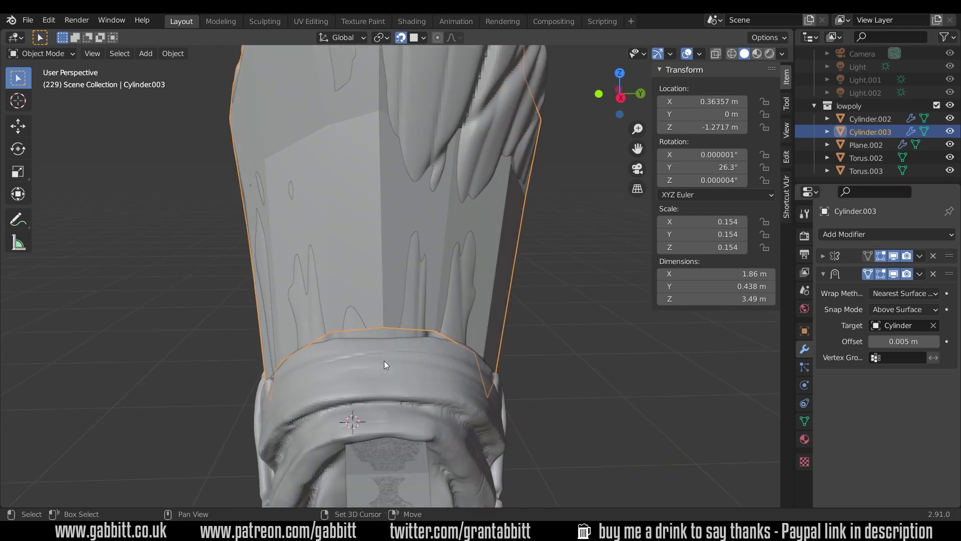
# Step: Add a plane at the 3D cursor on the strap's upper edge and merge it At Center
pyautogui.keyDown('shift'); pyautogui.rightClick(384, 361); pyautogui.keyUp('shift')
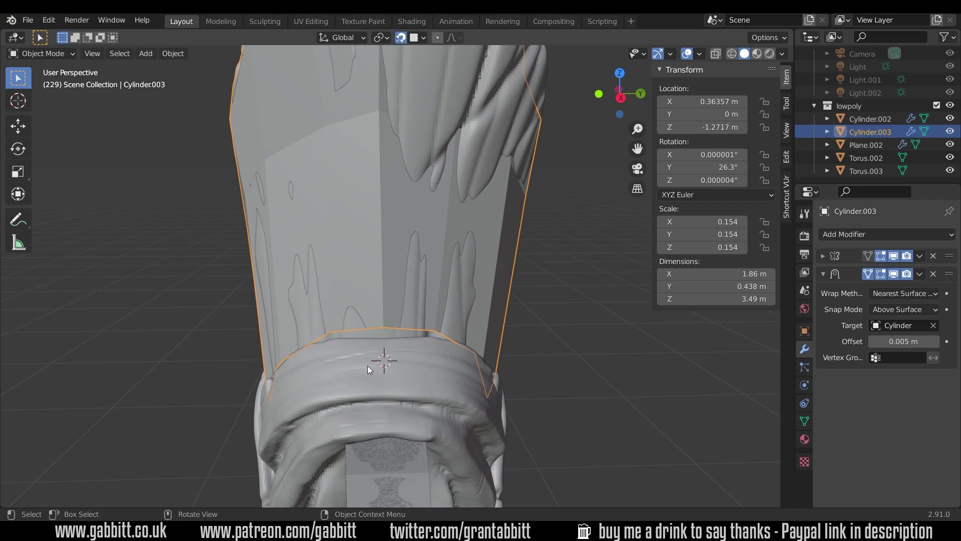
pyautogui.hotkey('shift', 'a')
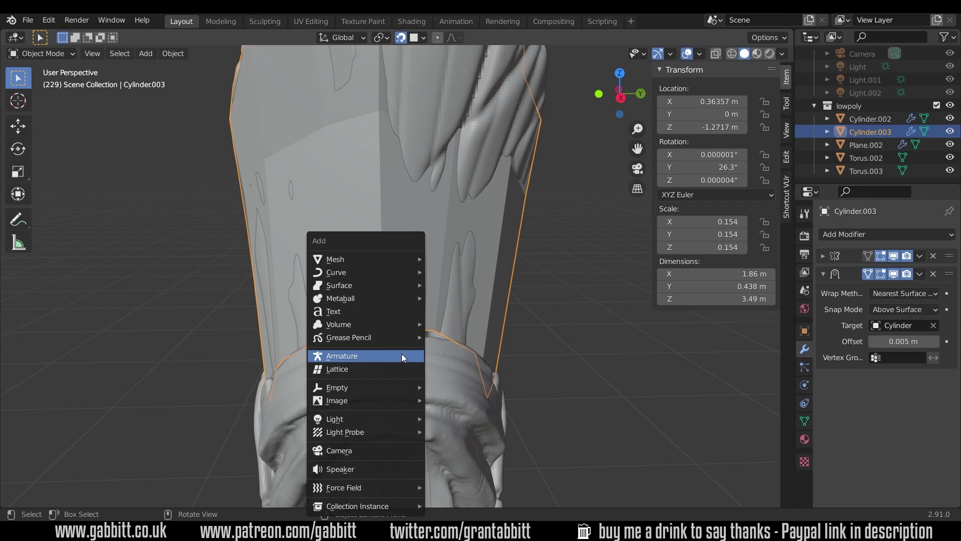
pyautogui.moveTo(389, 260)
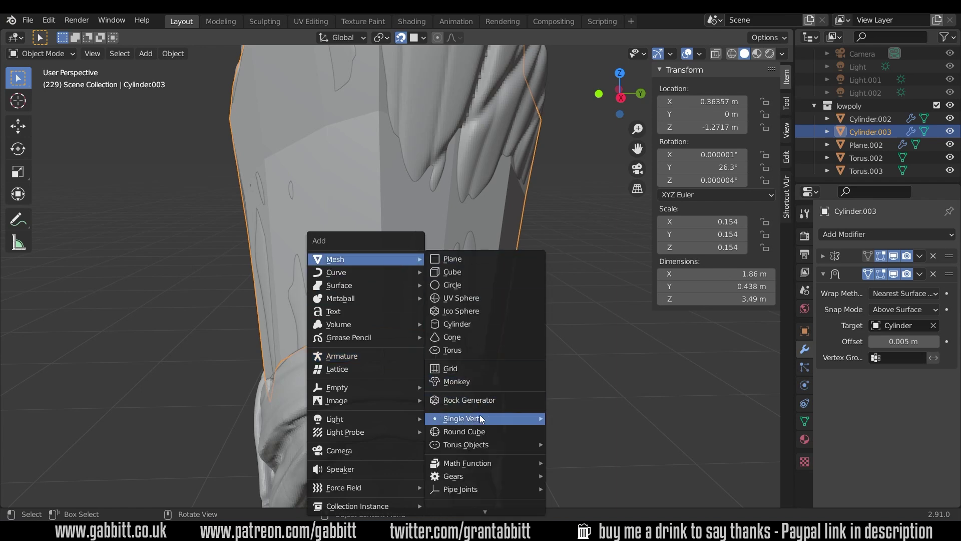
pyautogui.moveTo(480, 416)
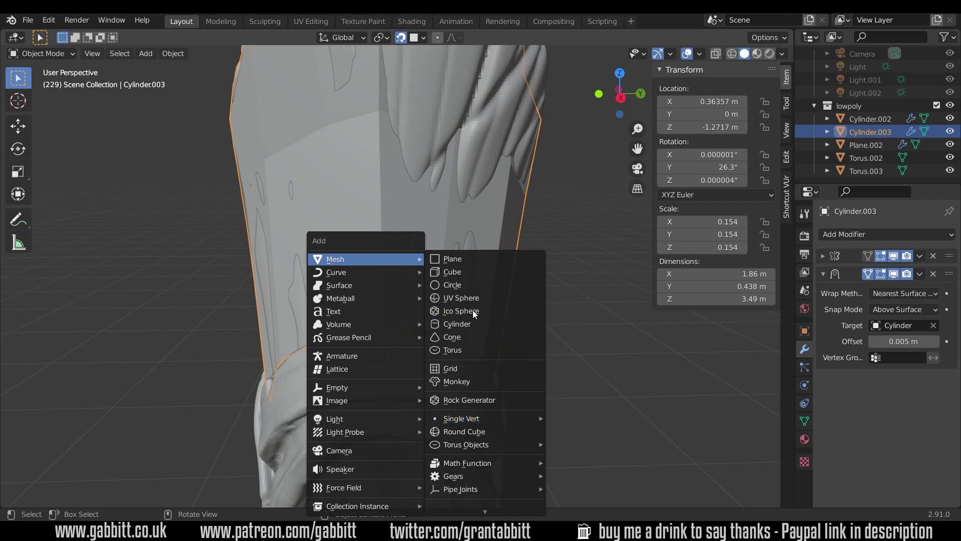
pyautogui.click(463, 259)
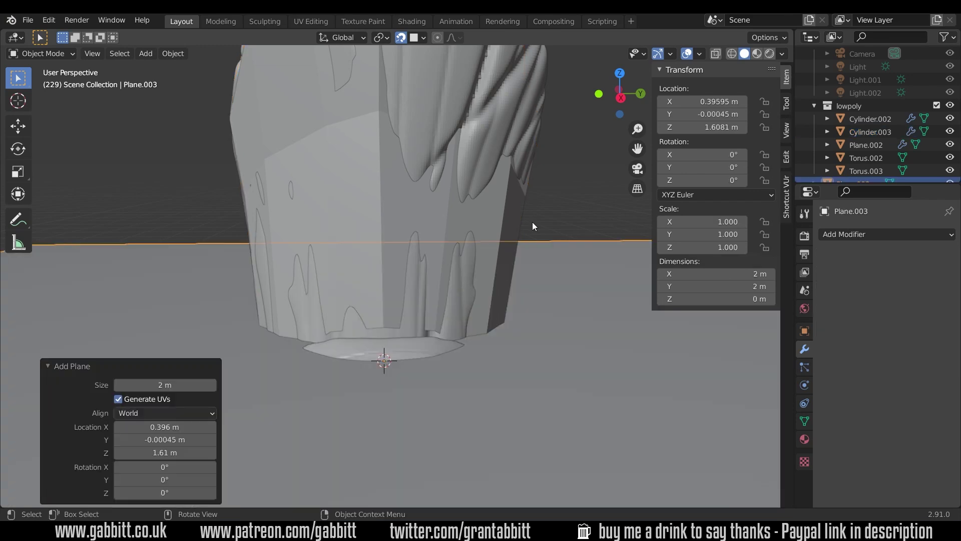
pyautogui.press('Tab')
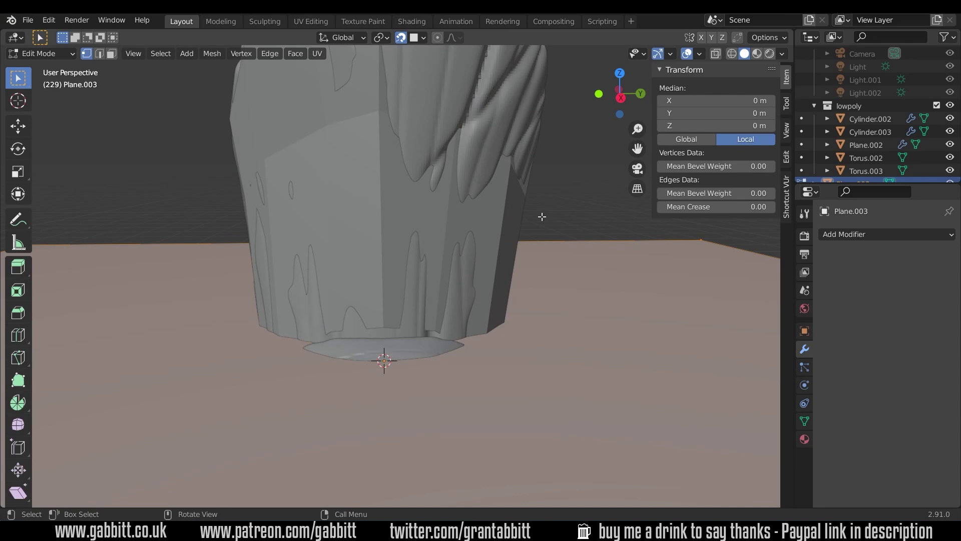
pyautogui.press('m')
pyautogui.click(518, 220)
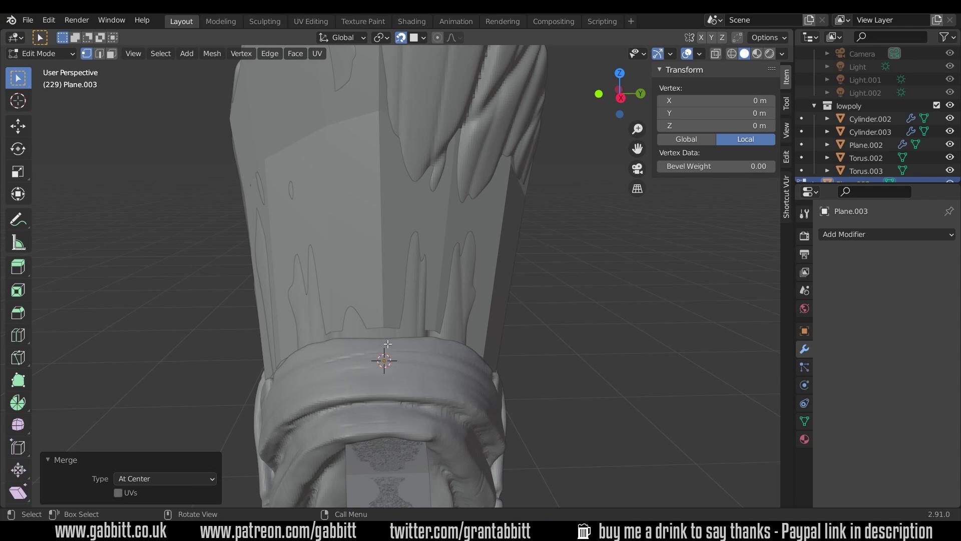
# Step: Move Plane.003's single vertex onto the strap surface (−0.018 m X, 0.030 m Z)
pyautogui.click(386, 361)
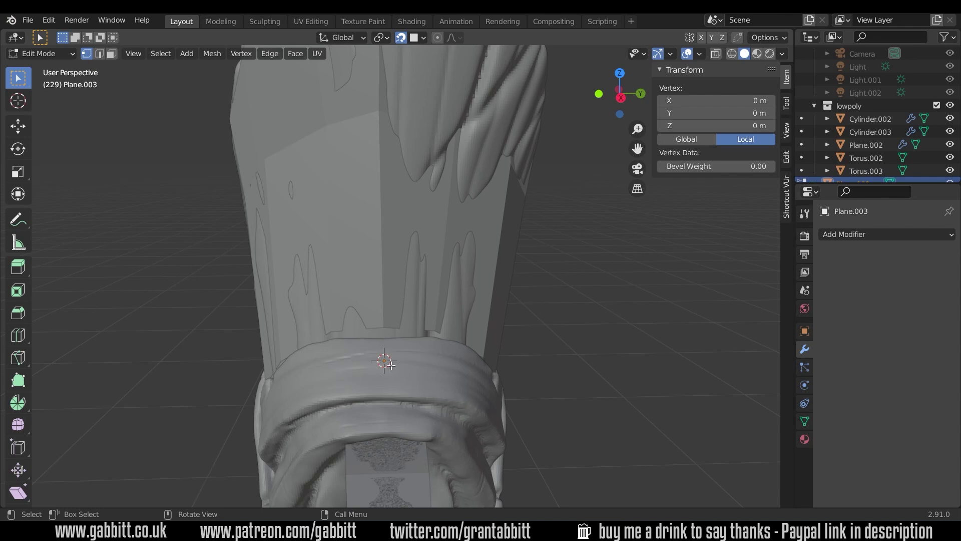
pyautogui.moveTo(391, 364); pyautogui.dragTo(384, 411, button='middle')
pyautogui.press('g')
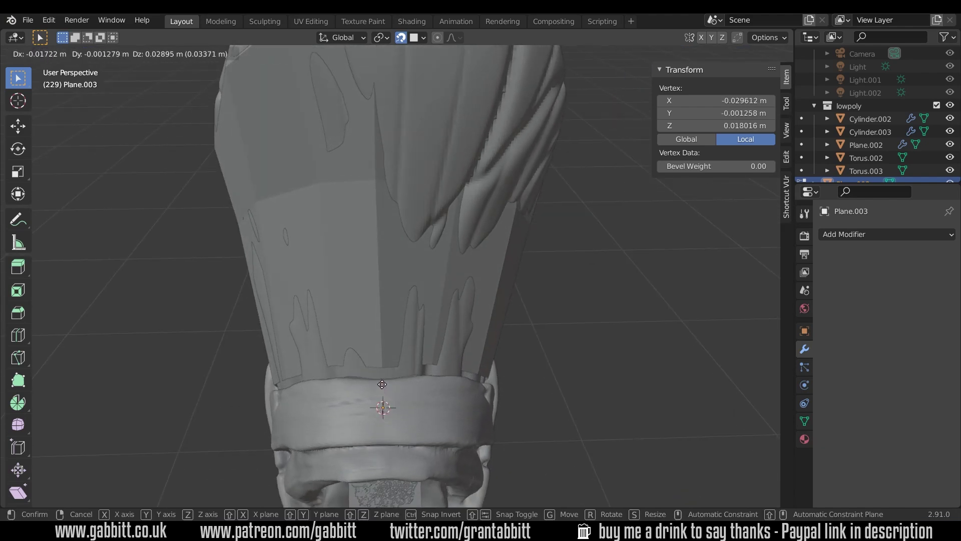
pyautogui.click(383, 383)
pyautogui.moveTo(397, 387); pyautogui.dragTo(485, 370, button='middle')
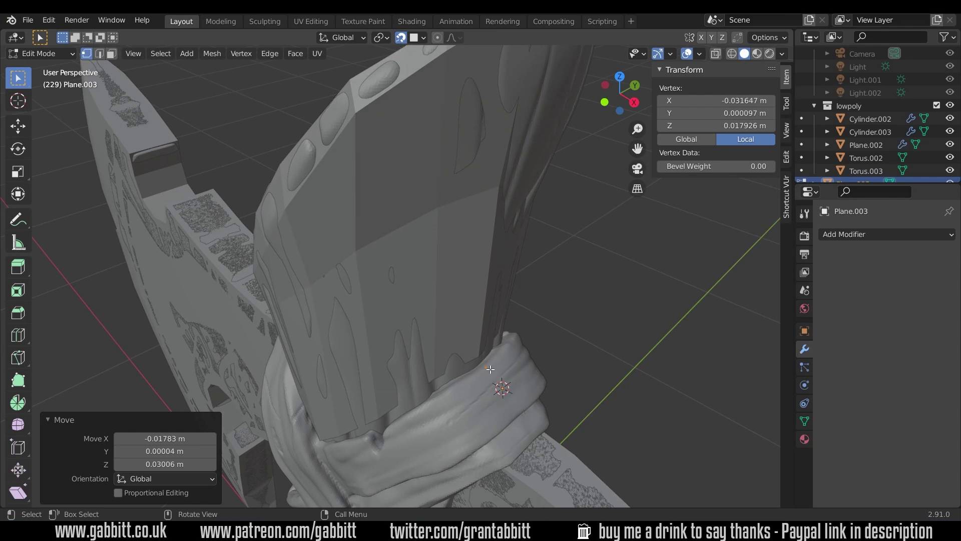
pyautogui.press('g')
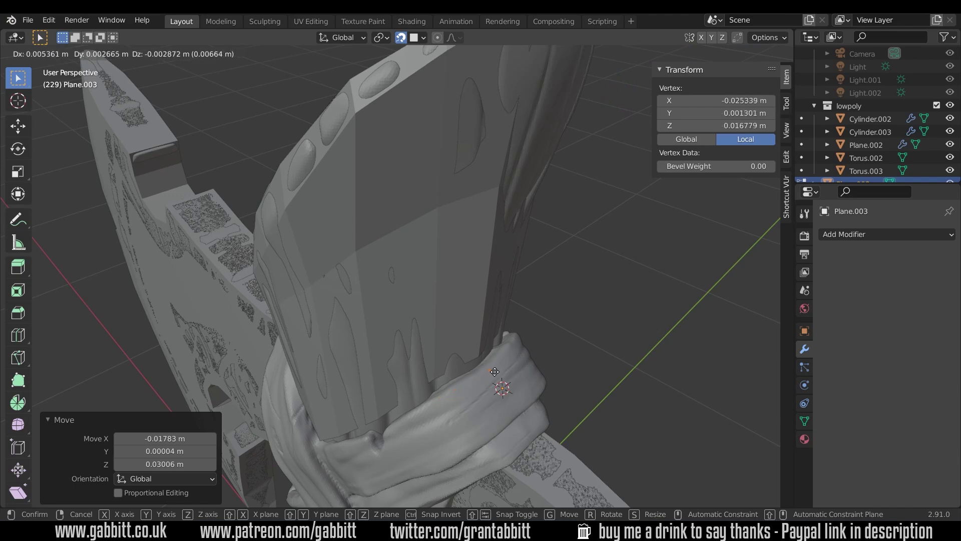
pyautogui.rightClick(495, 372)
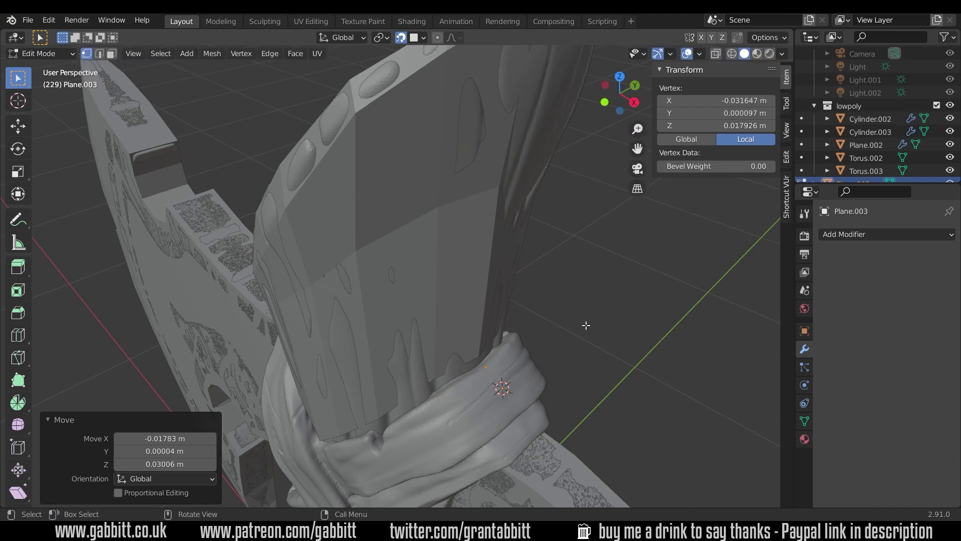
# Step: Add a Mirror modifier with Clipping enabled and collapse its panel
pyautogui.click(839, 235)
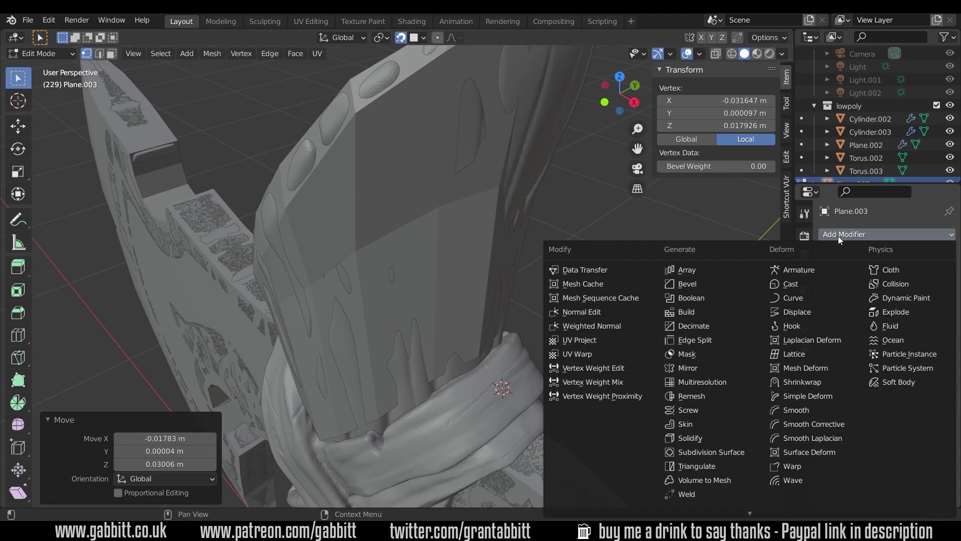
pyautogui.click(705, 368)
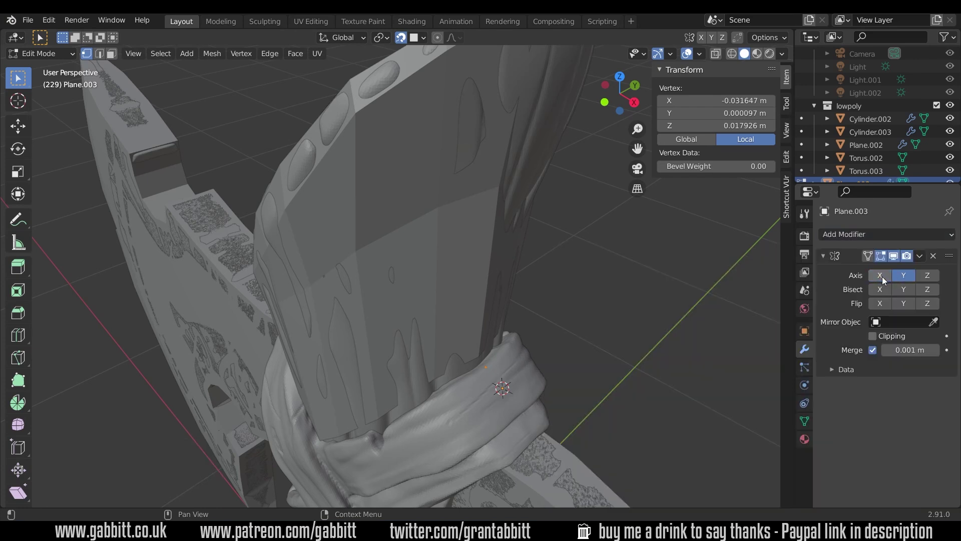
pyautogui.click(877, 335)
pyautogui.press('x')
# Step: Add a Shrinkwrap modifier targeting Cube, Above Surface snap, 0.005 m offset, On Cage enabled
pyautogui.click(867, 234)
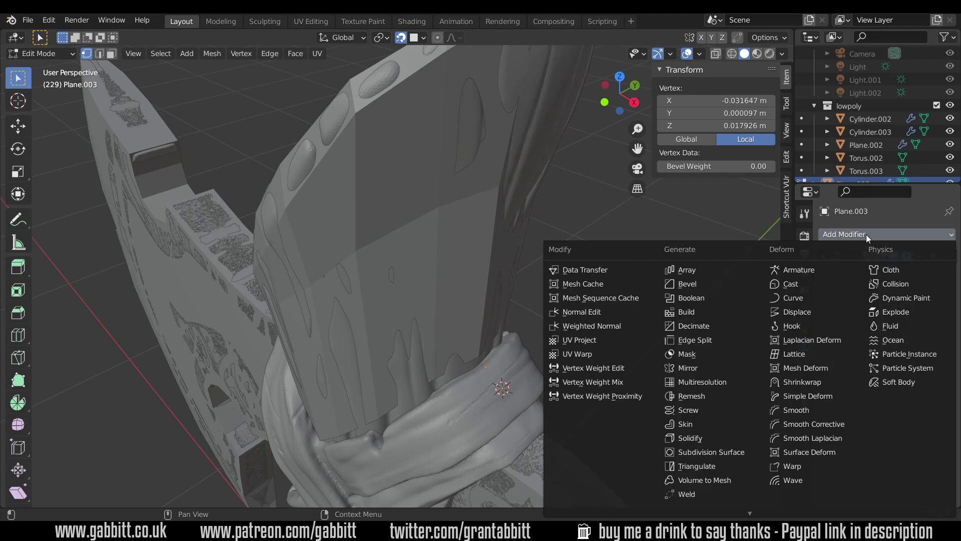
pyautogui.click(812, 382)
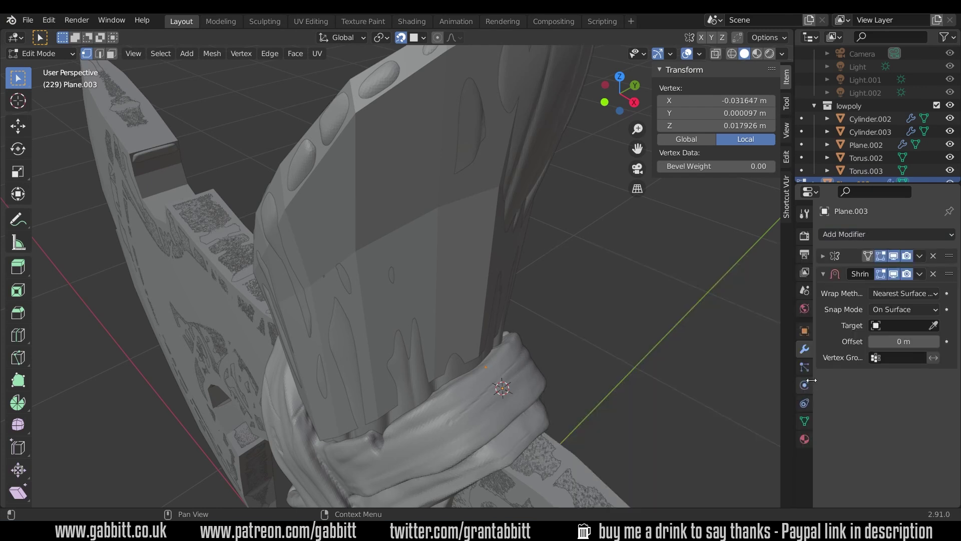
pyautogui.click(934, 326)
pyautogui.click(527, 383)
pyautogui.click(896, 310)
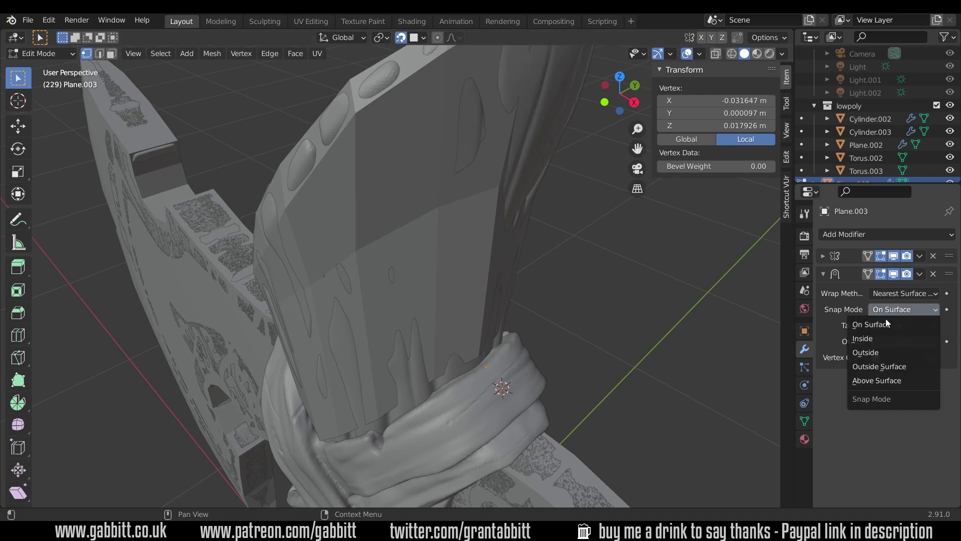
pyautogui.click(875, 380)
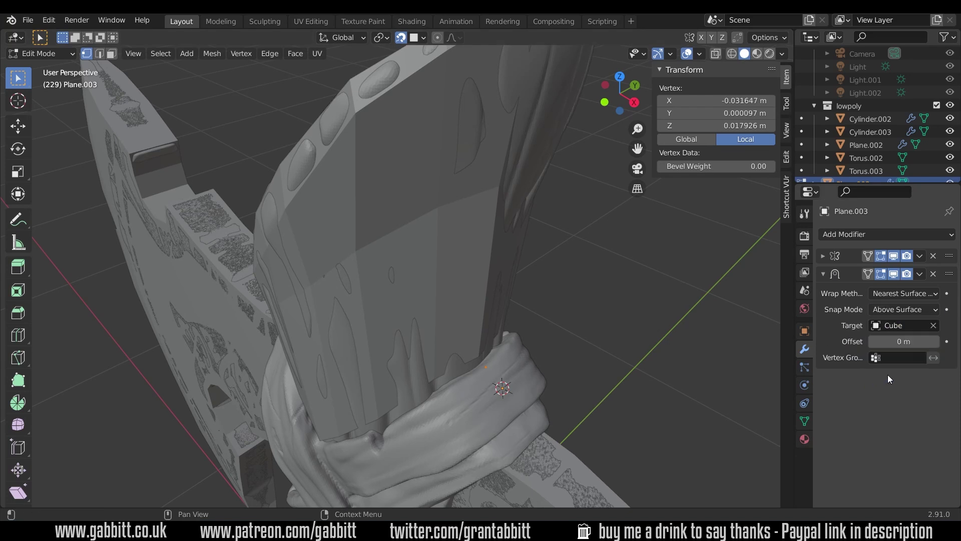
pyautogui.click(919, 342)
pyautogui.write('0.005')
pyautogui.press('Return')
pyautogui.click(867, 275)
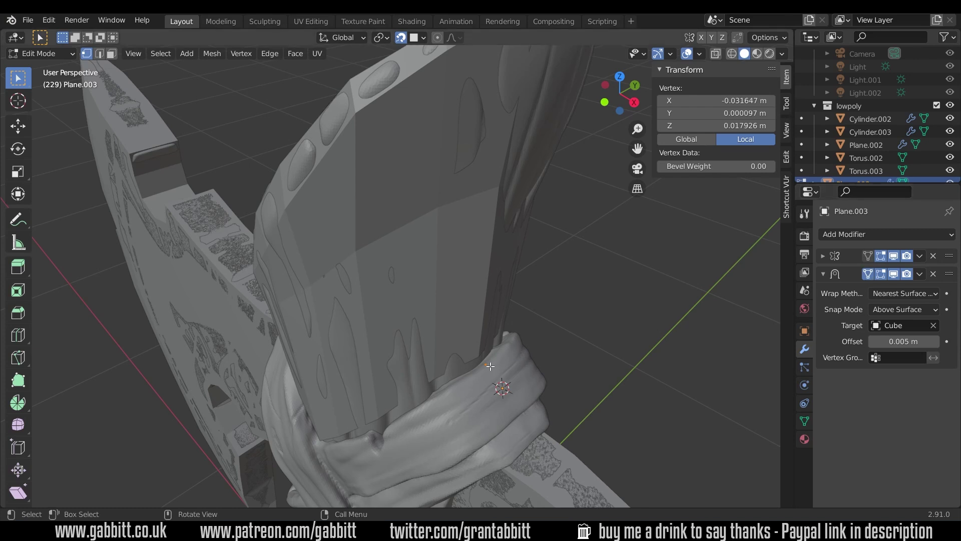
# Step: Place the first new vertex along the strap edge, toggling Mirror Clipping off and back on
pyautogui.press('g')
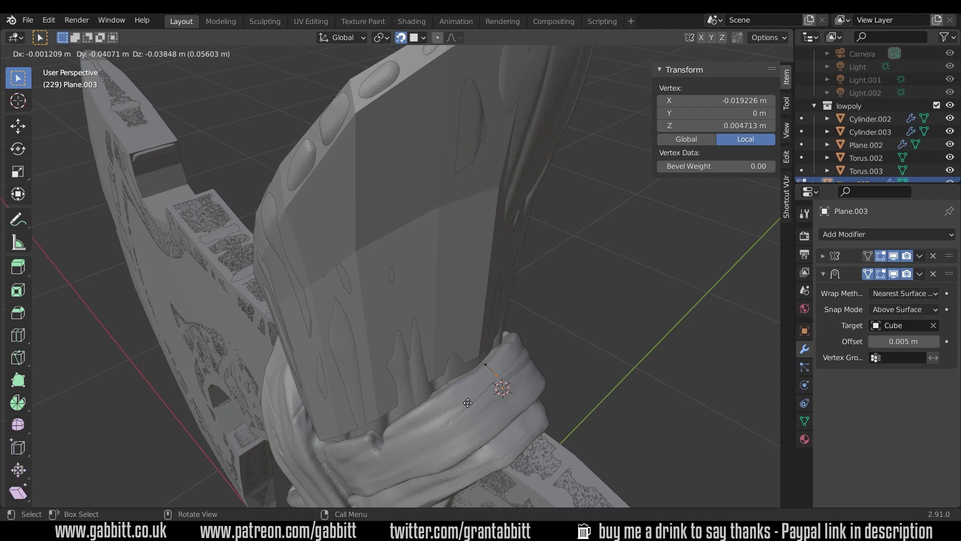
pyautogui.click(499, 382)
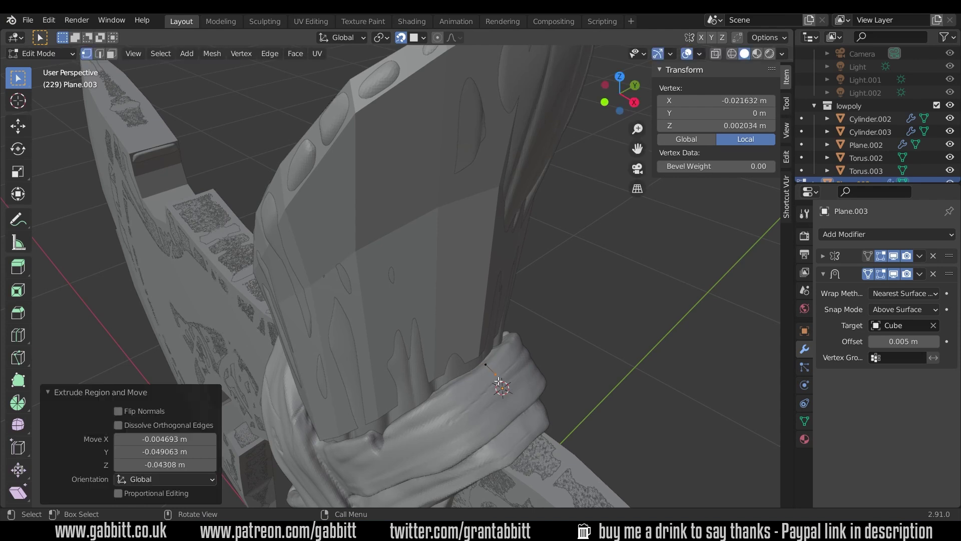
pyautogui.click(822, 256)
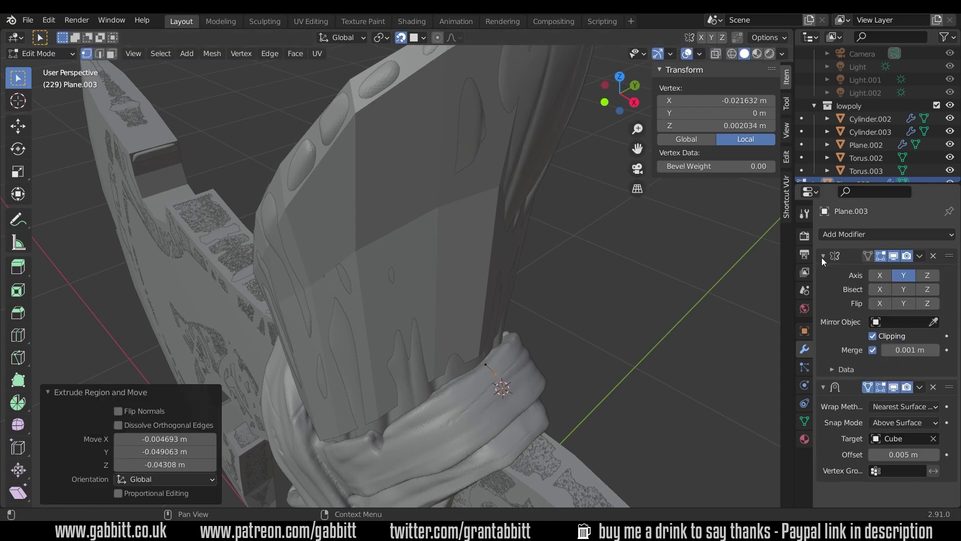
pyautogui.click(873, 336)
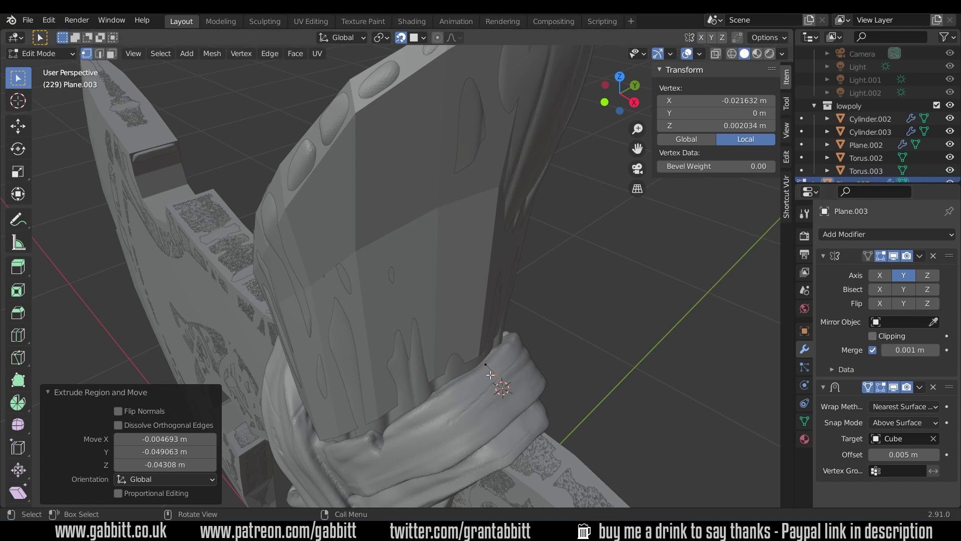
pyautogui.press('g')
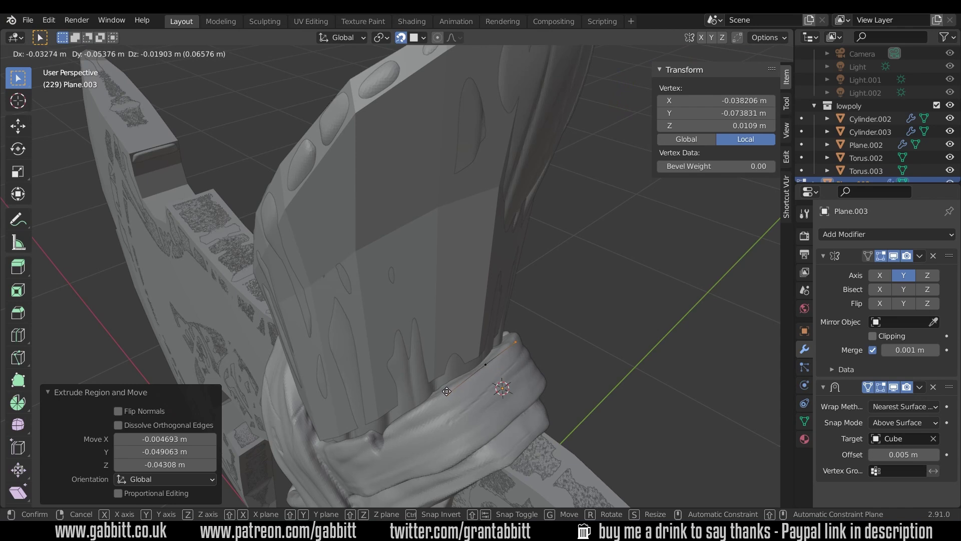
pyautogui.click(448, 394)
pyautogui.click(874, 336)
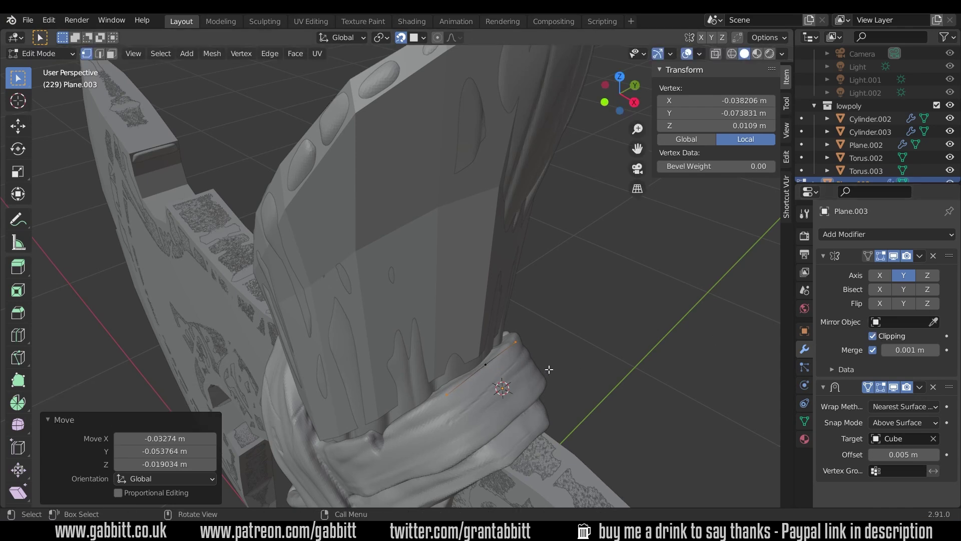
pyautogui.moveTo(548, 372); pyautogui.dragTo(530, 360, button='middle')
# Step: Extrude three more vertices tracing the strap's upper edge
pyautogui.press('e')
pyautogui.click(489, 362)
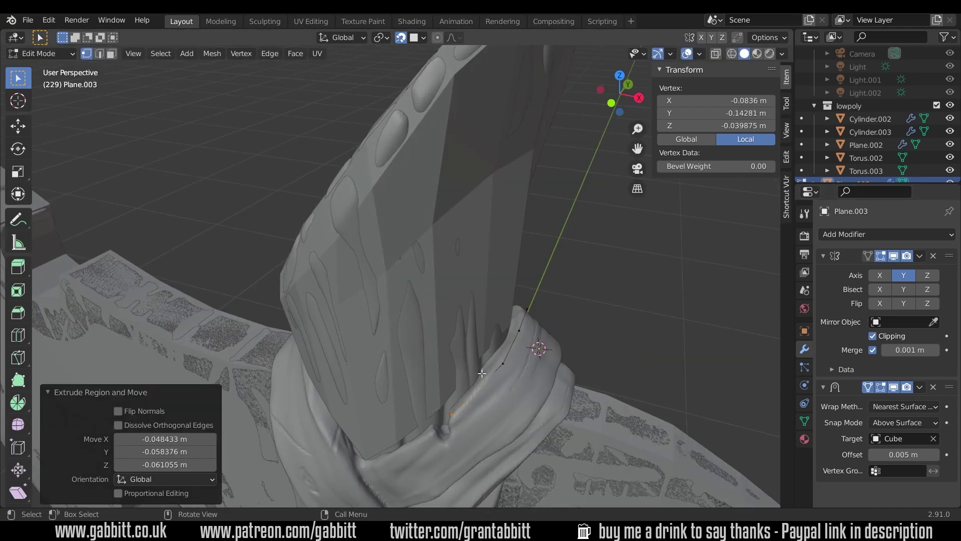
pyautogui.scroll(-2, 489, 363)
pyautogui.moveTo(473, 340); pyautogui.dragTo(436, 413, button='middle')
pyautogui.press('e')
pyautogui.click(442, 419)
pyautogui.press('e')
pyautogui.click(413, 446)
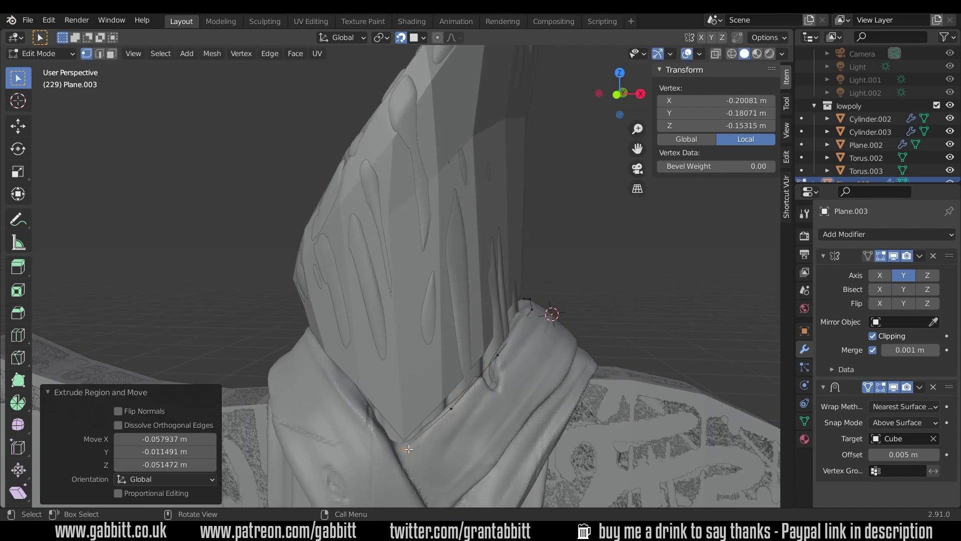
pyautogui.moveTo(510, 399); pyautogui.dragTo(545, 342, button='middle')
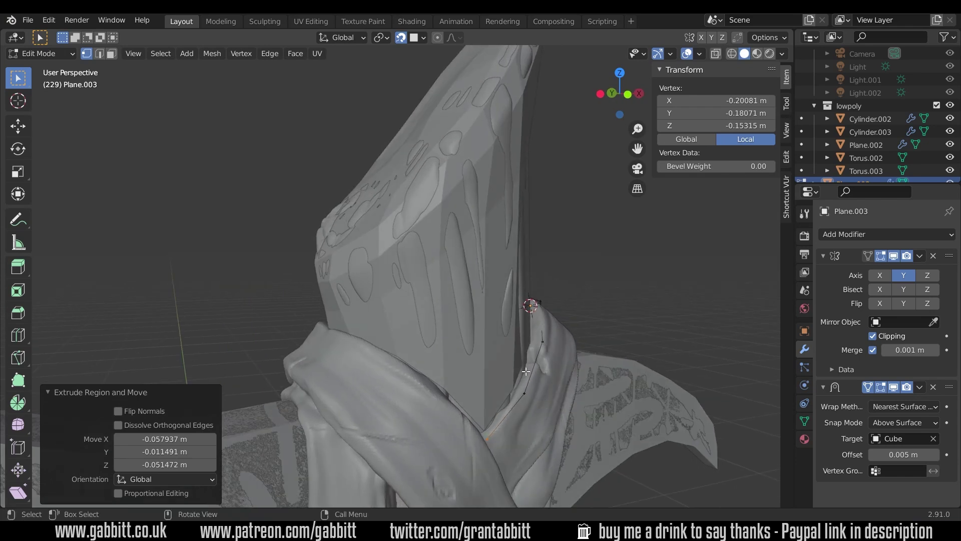
pyautogui.moveTo(557, 376); pyautogui.dragTo(418, 344, button='middle')
# Step: From the chain's other end, extrude four vertices down the strap's folded side
pyautogui.click(441, 350)
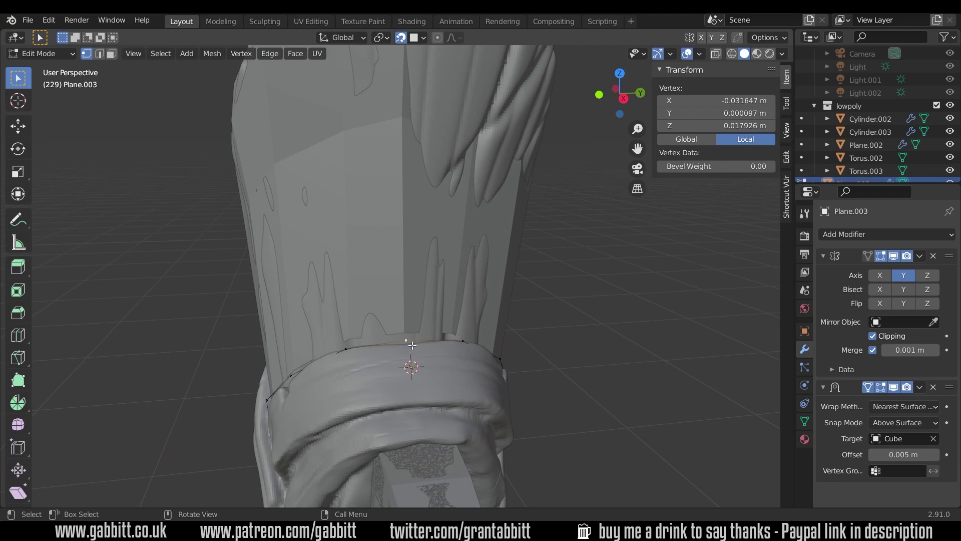
pyautogui.press('e')
pyautogui.click(408, 366)
pyautogui.moveTo(408, 365); pyautogui.dragTo(527, 370, button='middle')
pyautogui.press('e')
pyautogui.click(382, 355)
pyautogui.press('e')
pyautogui.click(428, 401)
pyautogui.press('e')
pyautogui.click(462, 366)
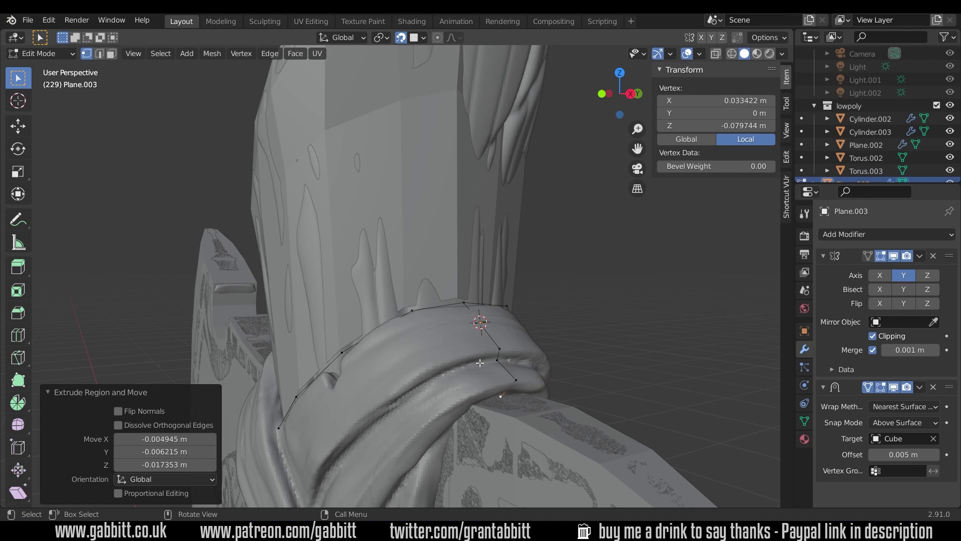
# Step: In edge mode, move a chain edge over the strap with Mirror Clipping off
pyautogui.press('2')
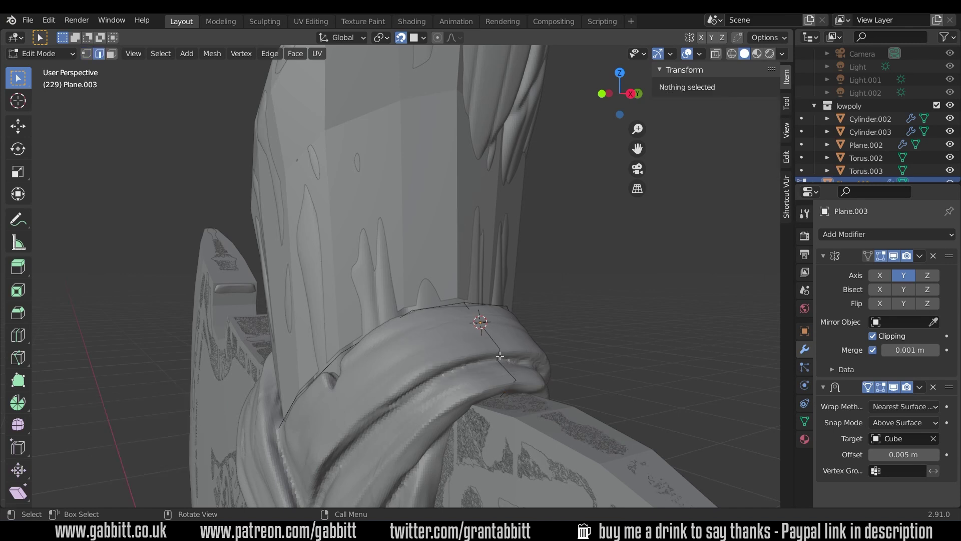
pyautogui.click(500, 356)
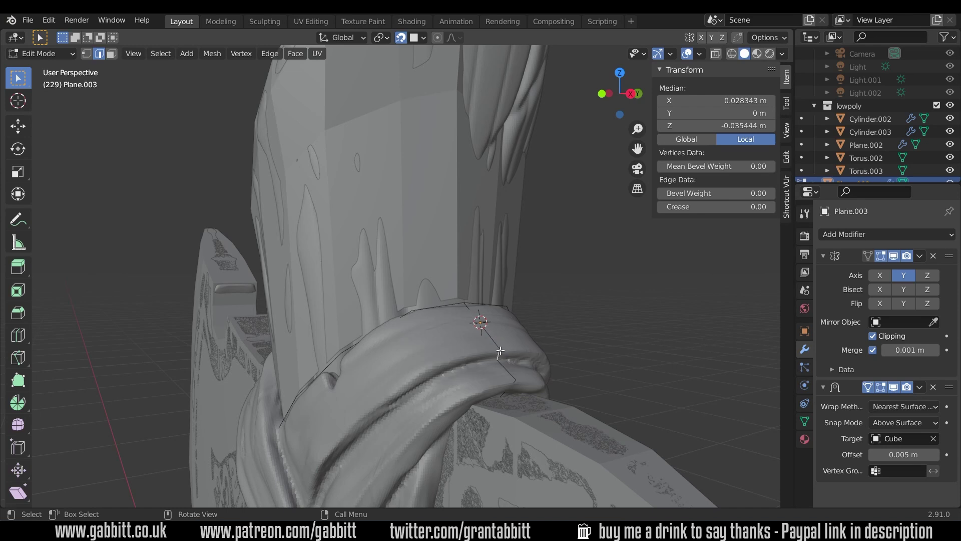
pyautogui.press('g')
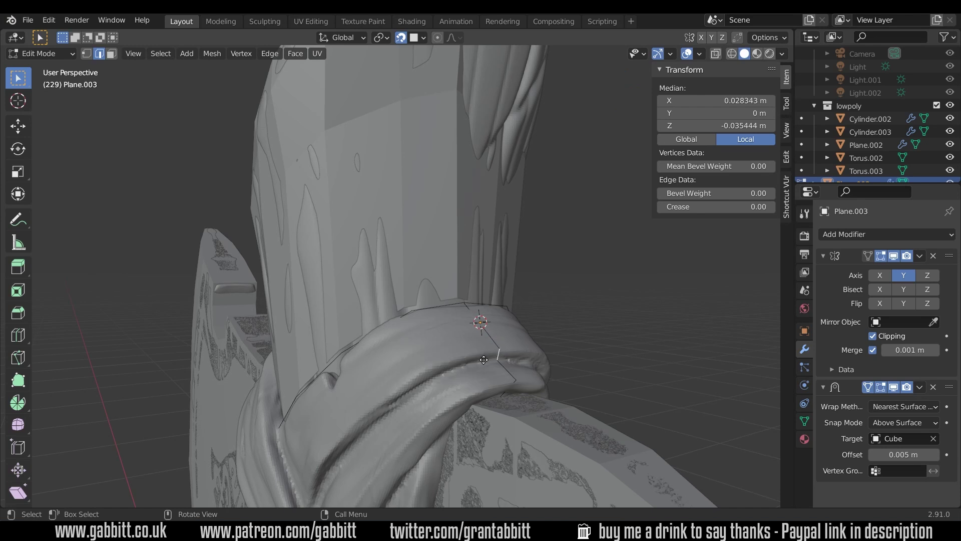
pyautogui.rightClick(425, 373)
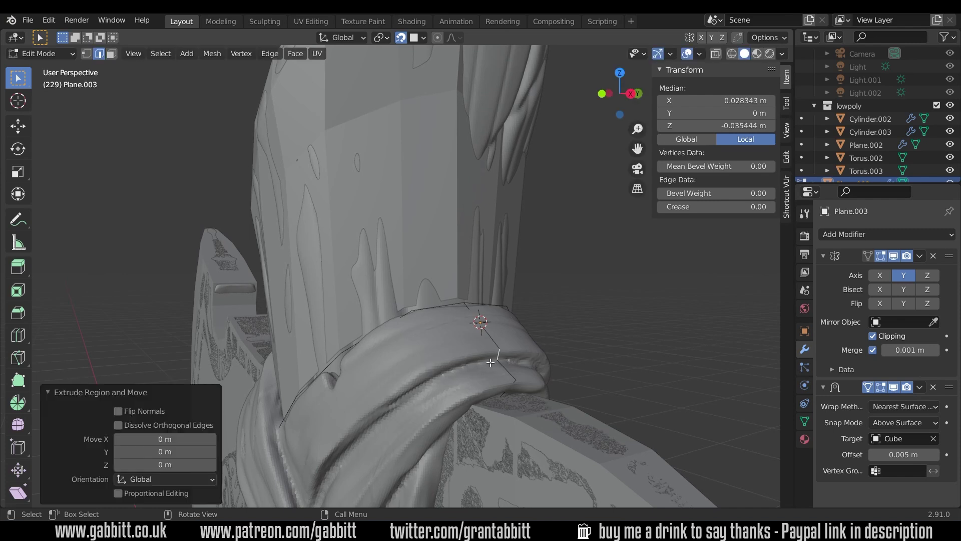
pyautogui.click(873, 335)
pyautogui.press('g')
pyautogui.click(470, 359)
pyautogui.moveTo(470, 359); pyautogui.dragTo(419, 309, button='middle')
# Step: Extrude further rows of faces down the strap's fold
pyautogui.press('g')
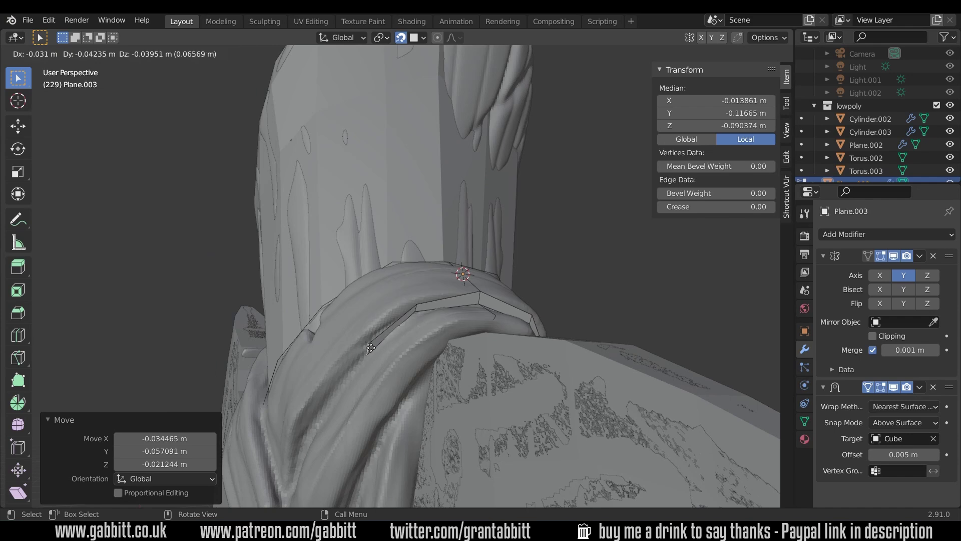
pyautogui.click(357, 356)
pyautogui.moveTo(363, 358); pyautogui.dragTo(330, 347, button='middle')
pyautogui.press('g')
pyautogui.click(334, 400)
pyautogui.press('e')
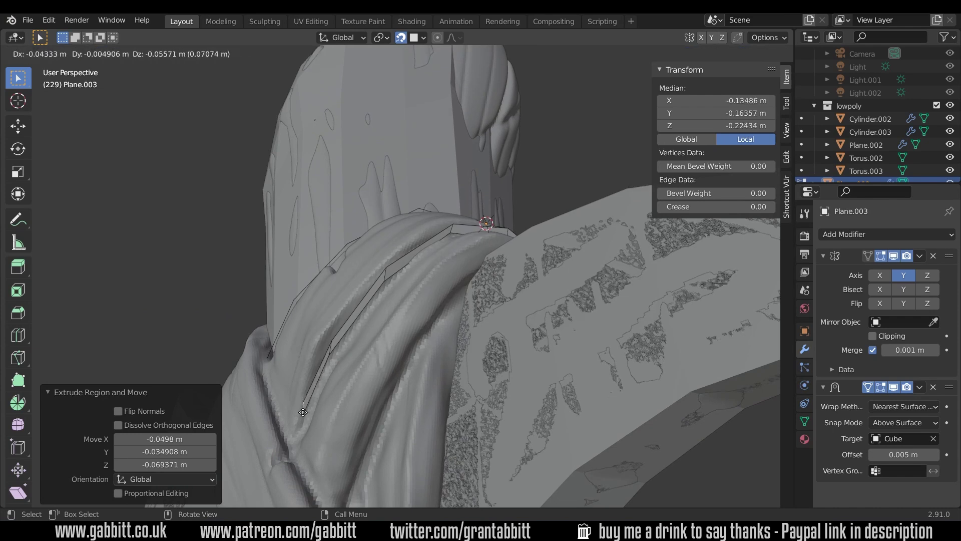
pyautogui.click(303, 414)
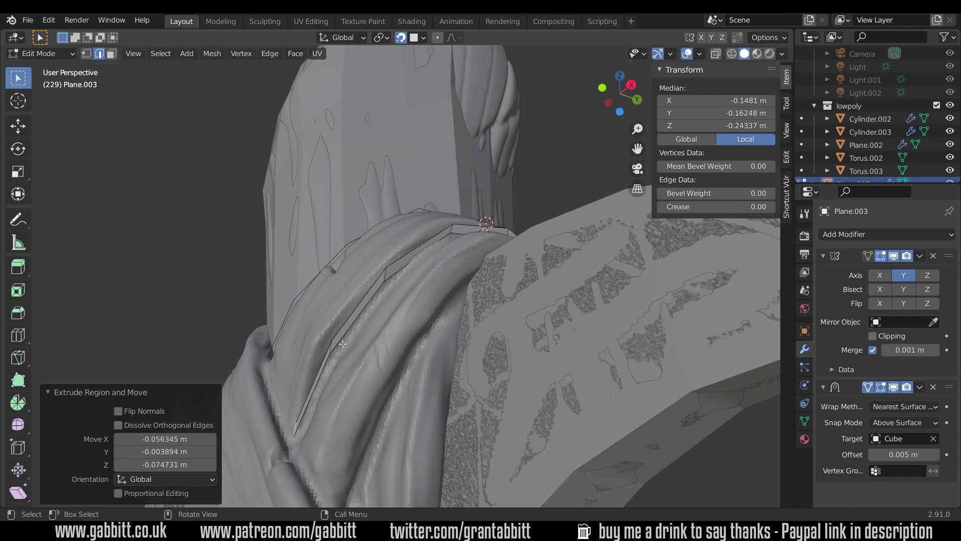
# Step: Hide the sidebar and, in vertex mode, move the strip's upper vertices onto the strap edges
pyautogui.press('1')
pyautogui.moveTo(342, 344); pyautogui.dragTo(423, 301, button='middle')
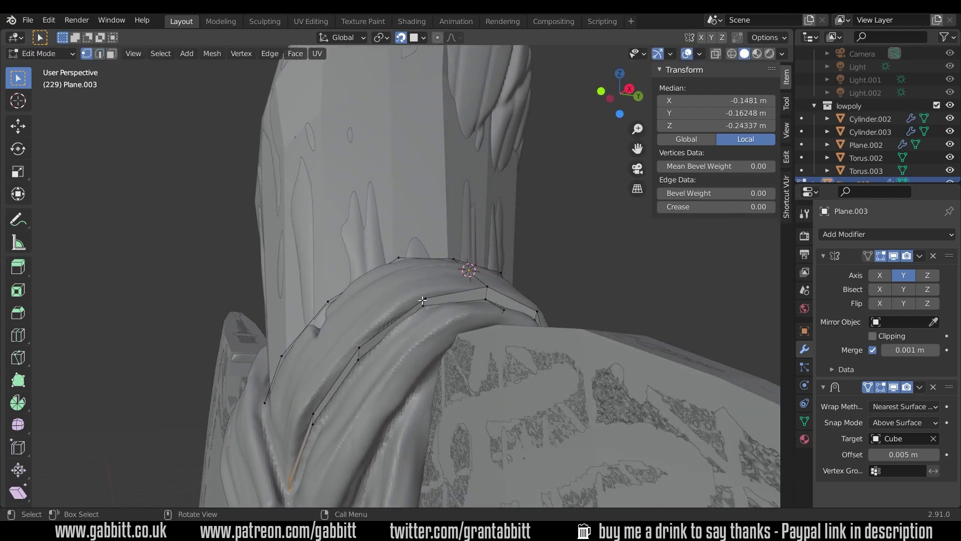
pyautogui.press('n')
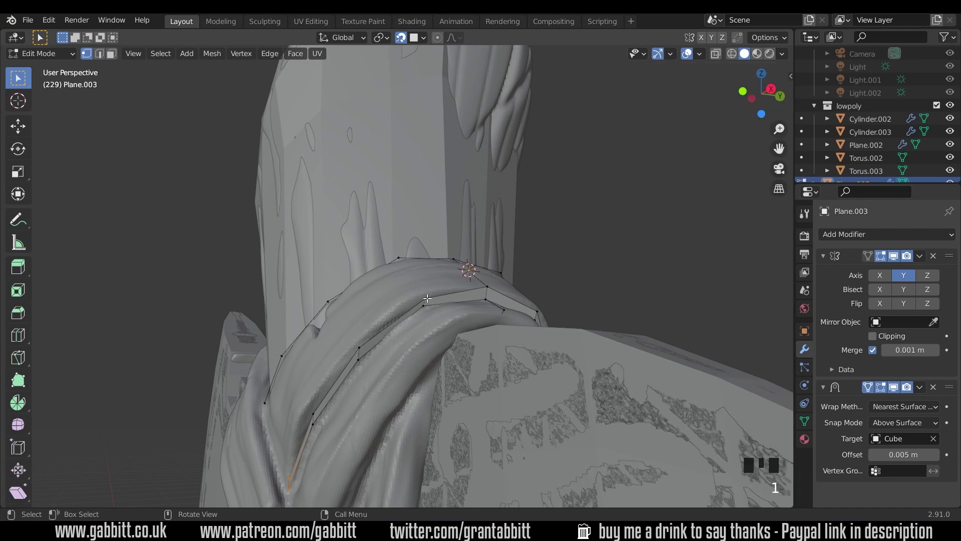
pyautogui.click(428, 296)
pyautogui.press('g')
pyautogui.click(395, 328)
pyautogui.click(359, 347)
pyautogui.press('g')
pyautogui.click(360, 361)
pyautogui.press('g')
pyautogui.click(403, 312)
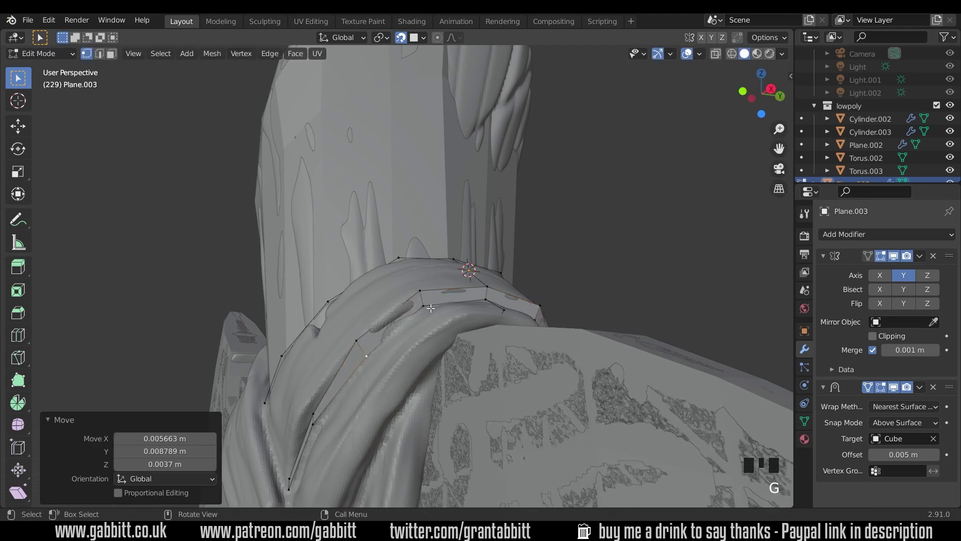
# Step: Move the lower strip vertices onto the strap edge and orbit to check the fit
pyautogui.click(313, 426)
pyautogui.press('g')
pyautogui.click(341, 386)
pyautogui.press('g')
pyautogui.click(369, 347)
pyautogui.moveTo(369, 346); pyautogui.dragTo(380, 304, button='middle')
pyautogui.moveTo(448, 375); pyautogui.dragTo(377, 393, button='middle')
pyautogui.press('g')
pyautogui.click(328, 455)
pyautogui.press('g')
pyautogui.click(341, 471)
pyautogui.moveTo(377, 419); pyautogui.dragTo(401, 356, button='middle')
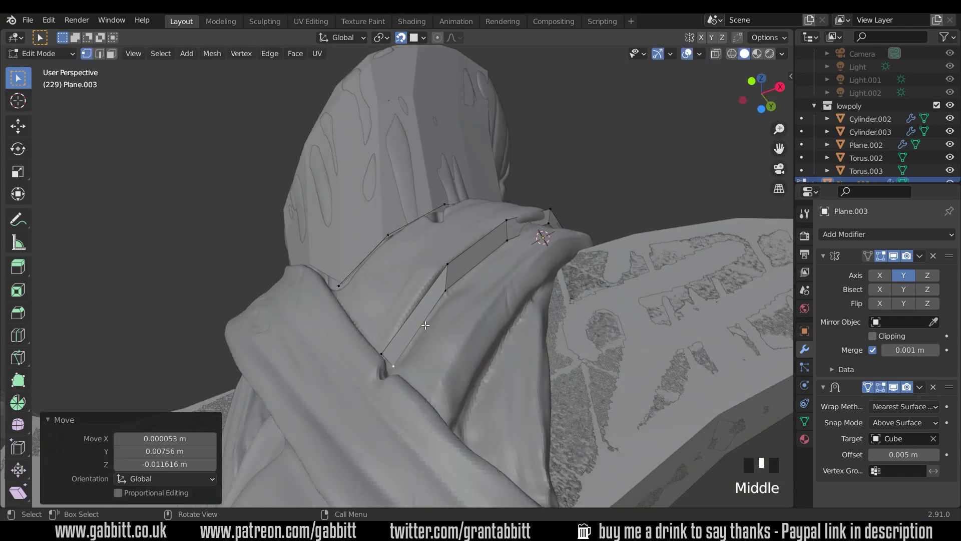
pyautogui.moveTo(425, 326); pyautogui.dragTo(322, 377, button='middle')
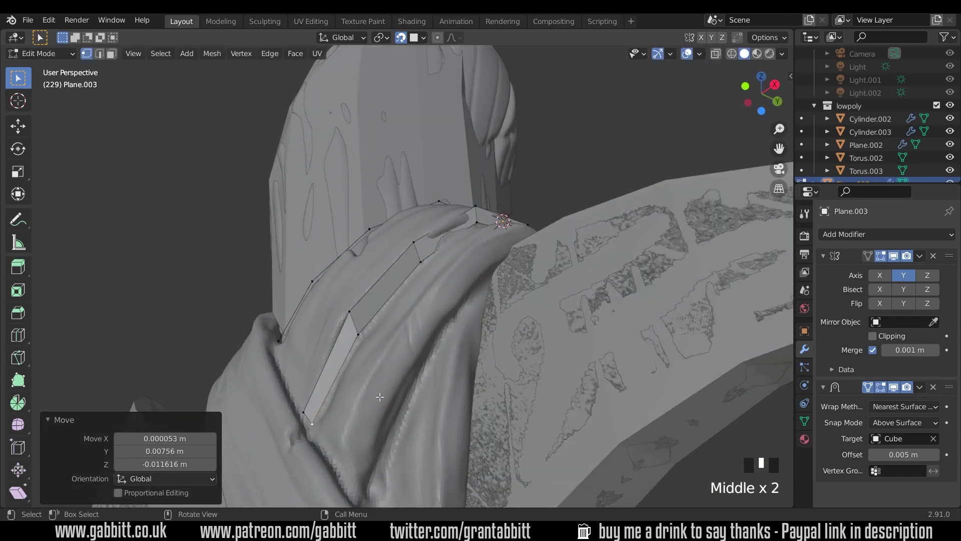
pyautogui.moveTo(382, 396); pyautogui.dragTo(412, 391, button='middle')
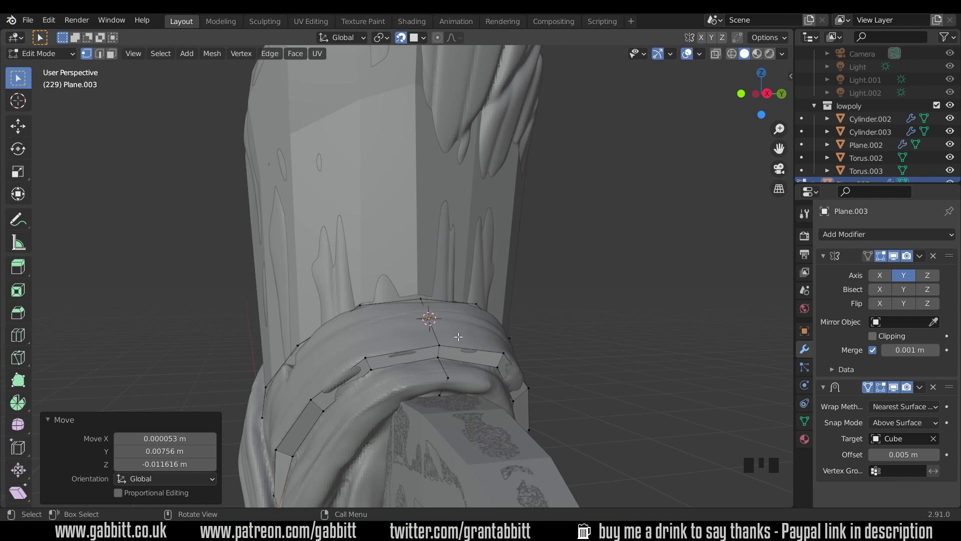
# Step: Extrude the ring's top edge into a new face and scale it down
pyautogui.press('2')
pyautogui.click(436, 335)
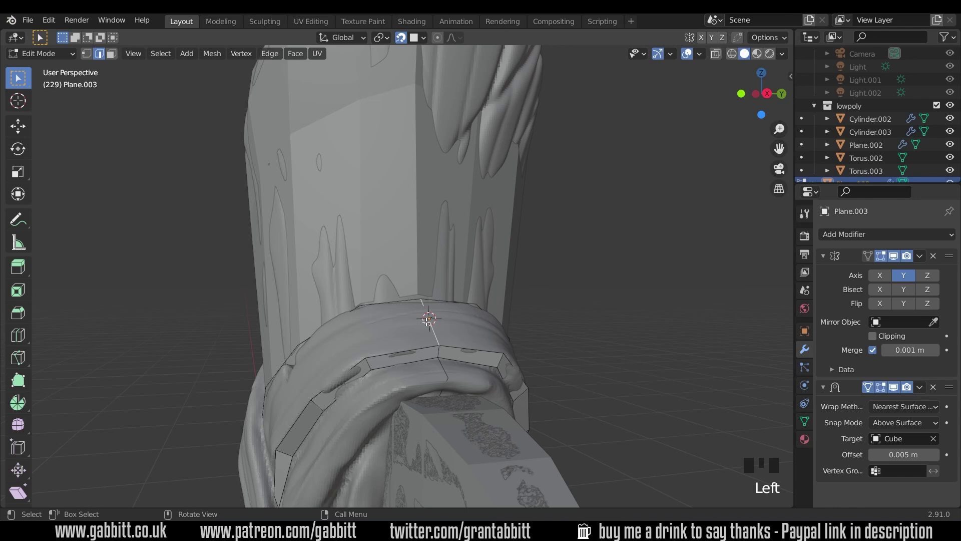
pyautogui.press('e')
pyautogui.click(424, 319)
pyautogui.press('s')
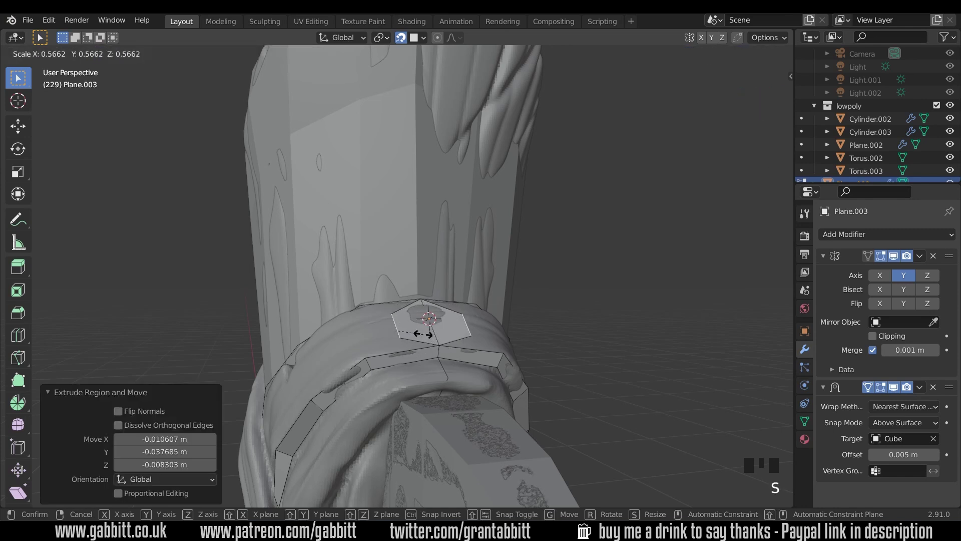
pyautogui.click(423, 320)
pyautogui.moveTo(424, 321); pyautogui.dragTo(427, 319, button='middle')
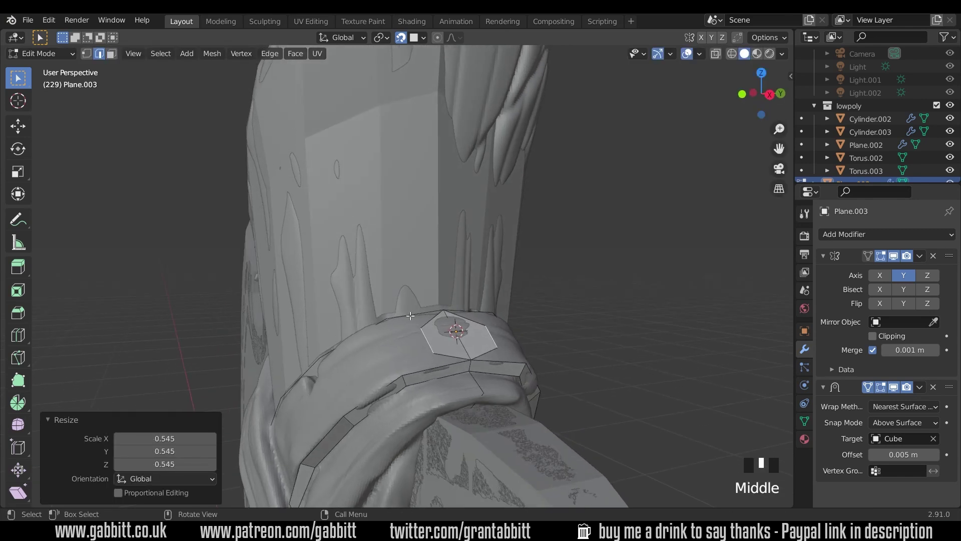
pyautogui.click(423, 317)
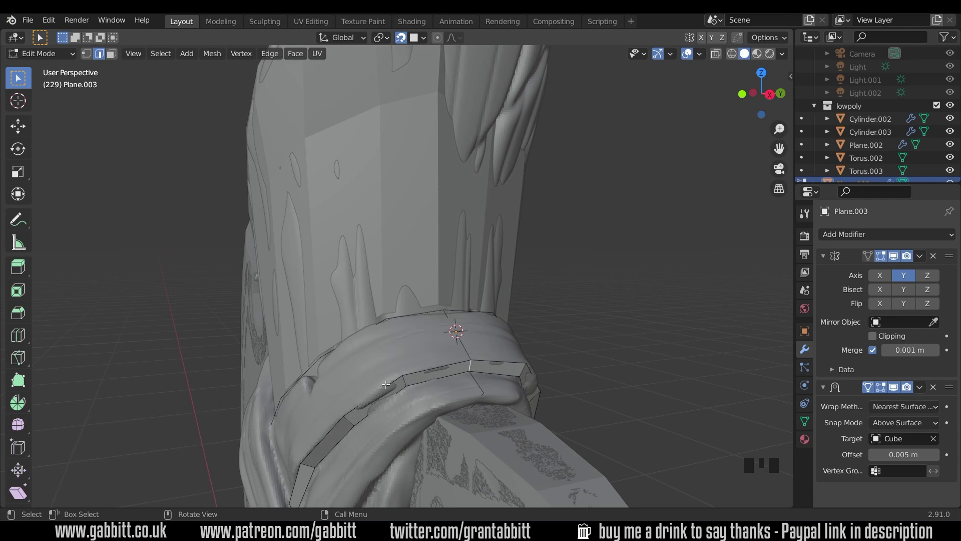
pyautogui.moveTo(466, 344); pyautogui.dragTo(483, 275, button='middle')
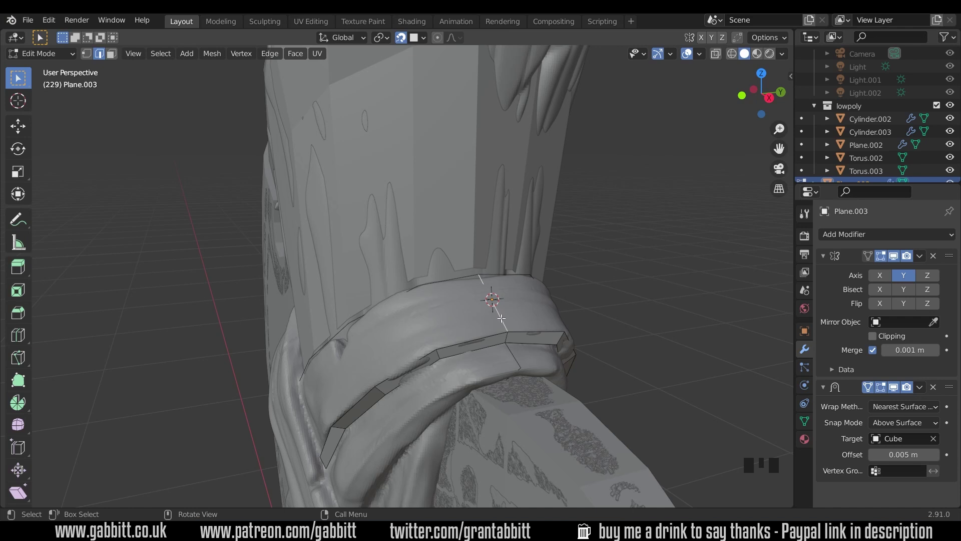
# Step: Fill faces between edge pairs across the gap along the band's top
pyautogui.click(489, 335)
pyautogui.keyDown('shift'); pyautogui.click(453, 281); pyautogui.keyUp('shift')
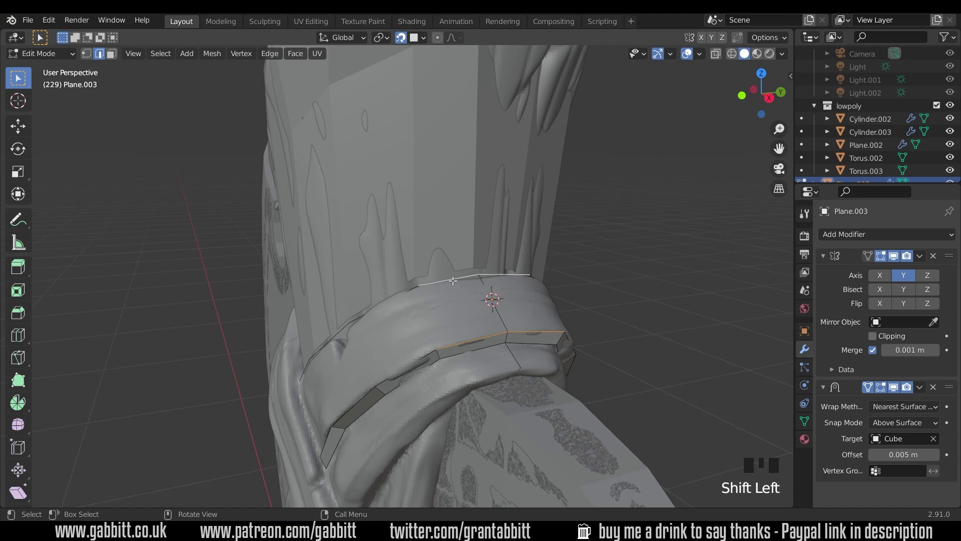
pyautogui.press('f')
pyautogui.moveTo(472, 336); pyautogui.dragTo(453, 335, button='middle')
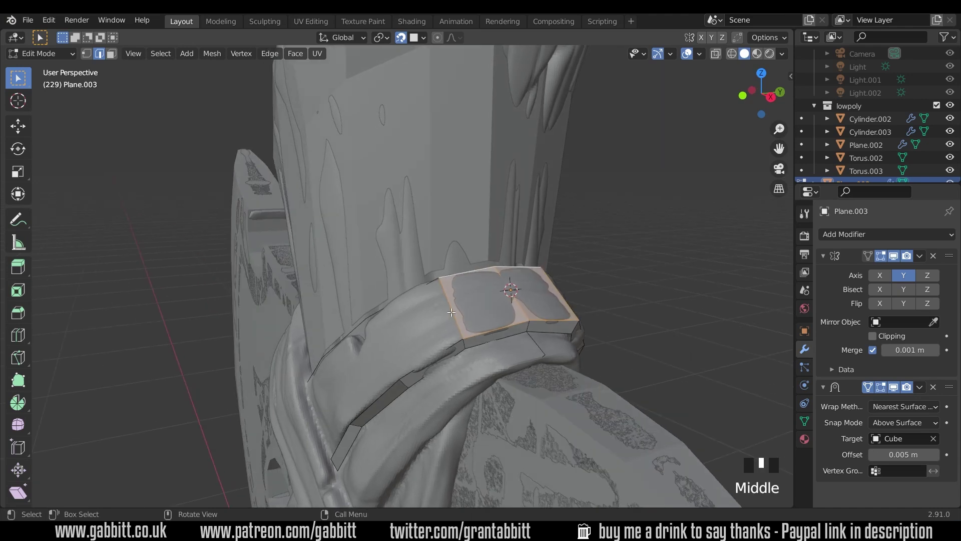
pyautogui.click(475, 308)
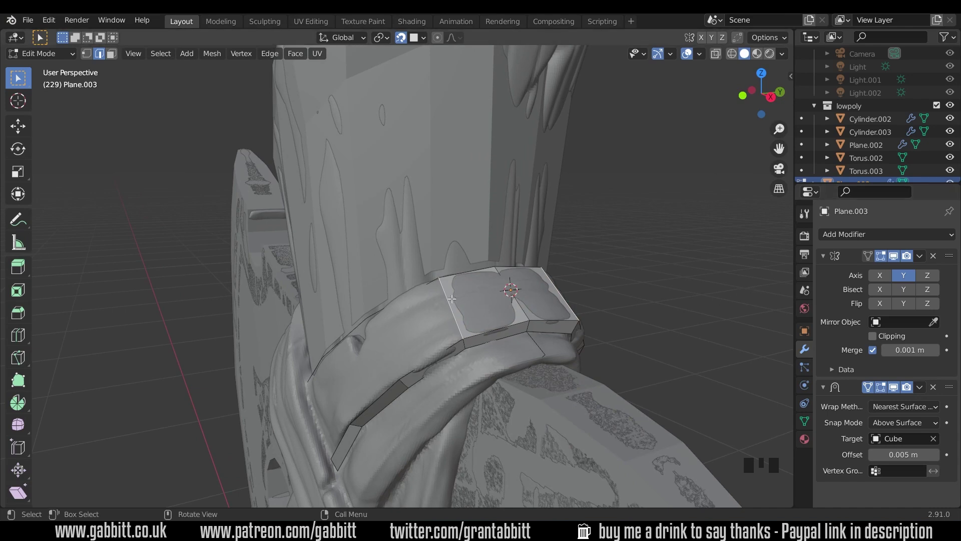
pyautogui.moveTo(440, 301); pyautogui.dragTo(467, 300, button='middle')
pyautogui.press('f')
pyautogui.press('f')
pyautogui.press('f')
pyautogui.moveTo(606, 359); pyautogui.dragTo(519, 304, button='middle')
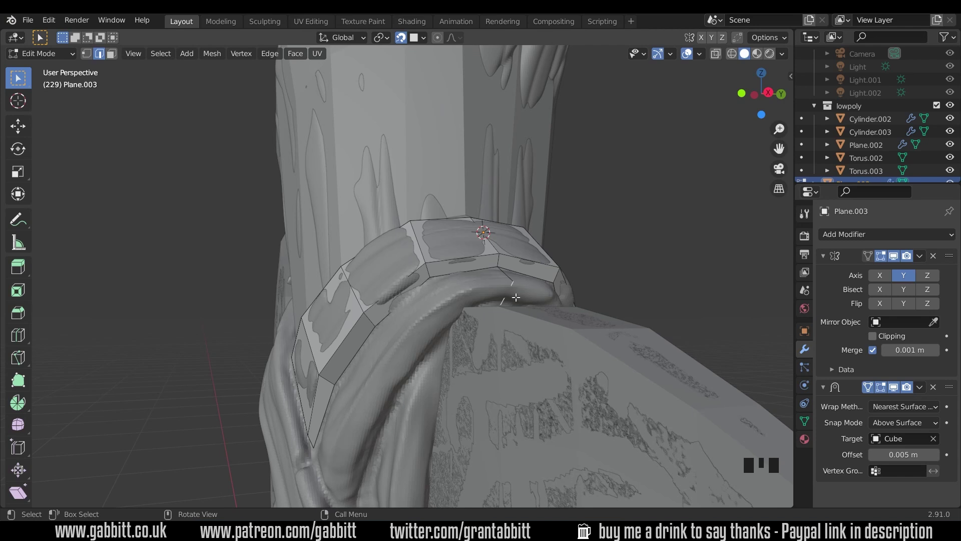
# Step: Extrude the ring's edge down the strap, rotating and moving it into place
pyautogui.press('e')
pyautogui.click(442, 319)
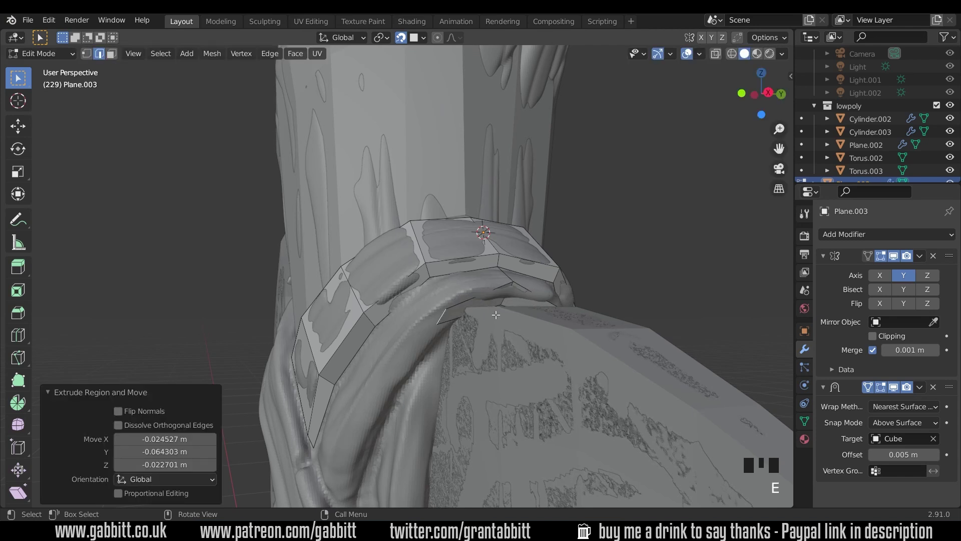
pyautogui.press('r')
pyautogui.click(480, 296)
pyautogui.press('g')
pyautogui.click(394, 374)
# Step: Extrude two more edge segments down the strap, rotating the first by 56.5°
pyautogui.press('e')
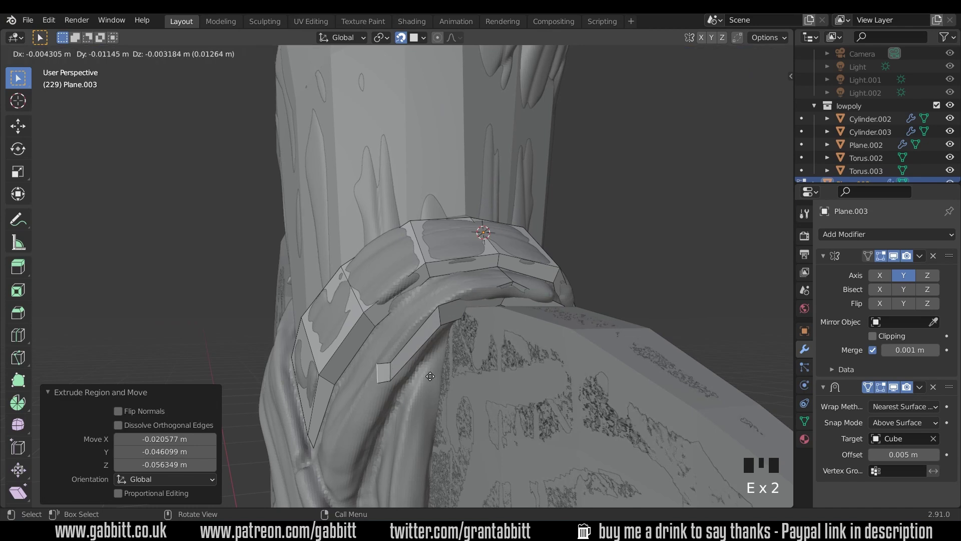
pyautogui.click(424, 390)
pyautogui.press('r')
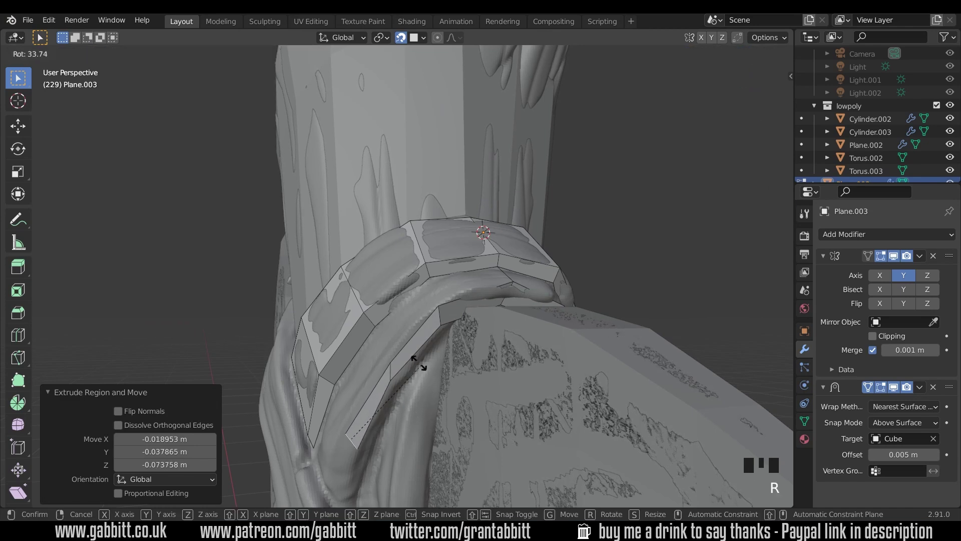
pyautogui.click(377, 349)
pyautogui.keyDown('shift'); pyautogui.moveTo(378, 349); pyautogui.dragTo(406, 308, button='middle'); pyautogui.keyUp('shift')
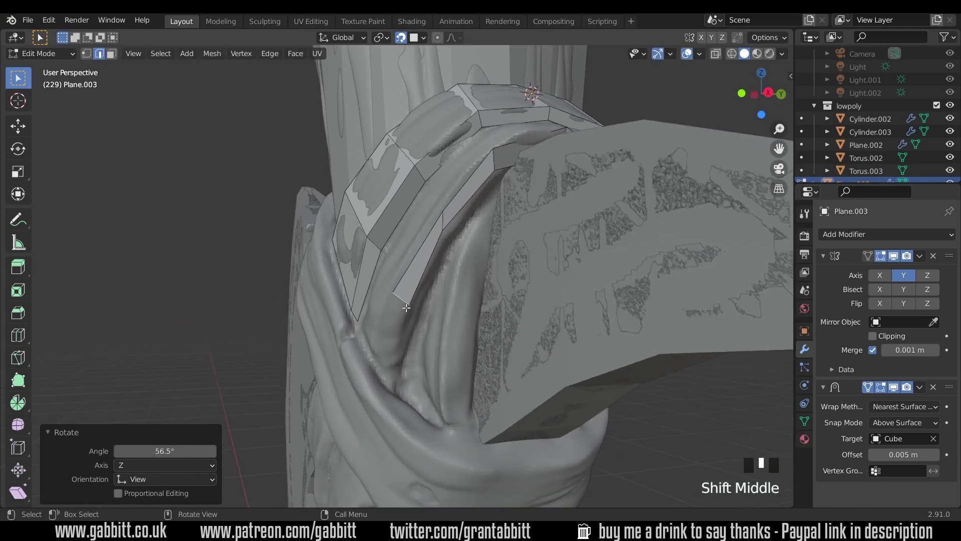
pyautogui.press('e')
pyautogui.click(392, 376)
# Step: Move the new strip's vertices so they hug the strap beside the axe head
pyautogui.press('1')
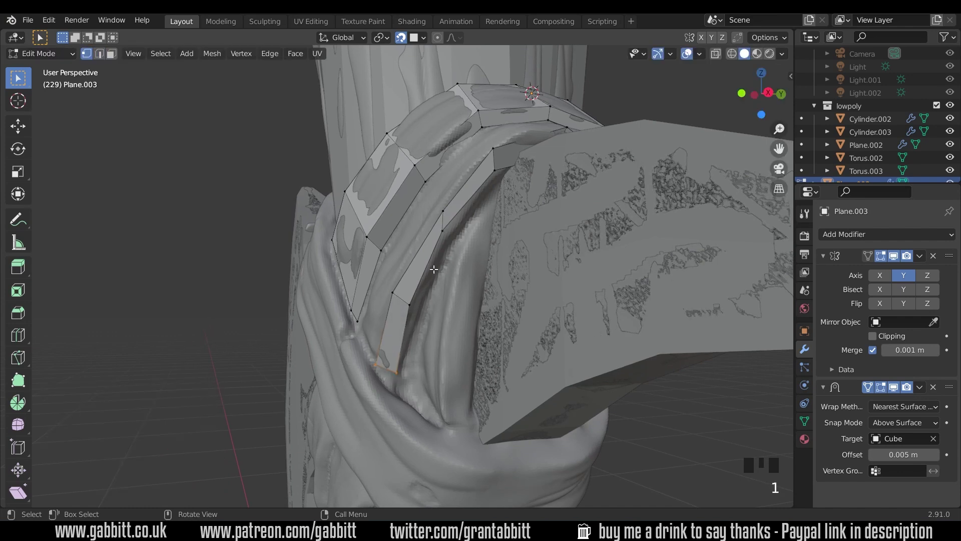
pyautogui.click(446, 230)
pyautogui.press('g')
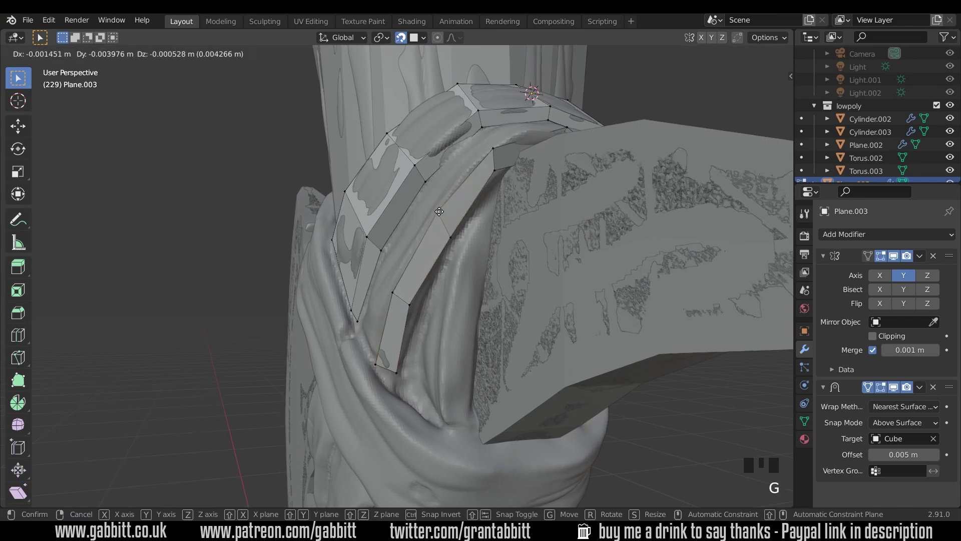
pyautogui.click(437, 212)
pyautogui.moveTo(437, 212); pyautogui.dragTo(506, 198, button='middle')
pyautogui.press('g')
pyautogui.click(443, 206)
# Step: Nudge the selected vertex twice to refine its fit on the strap
pyautogui.press('g')
pyautogui.click(509, 201)
pyautogui.press('g')
pyautogui.click(503, 203)
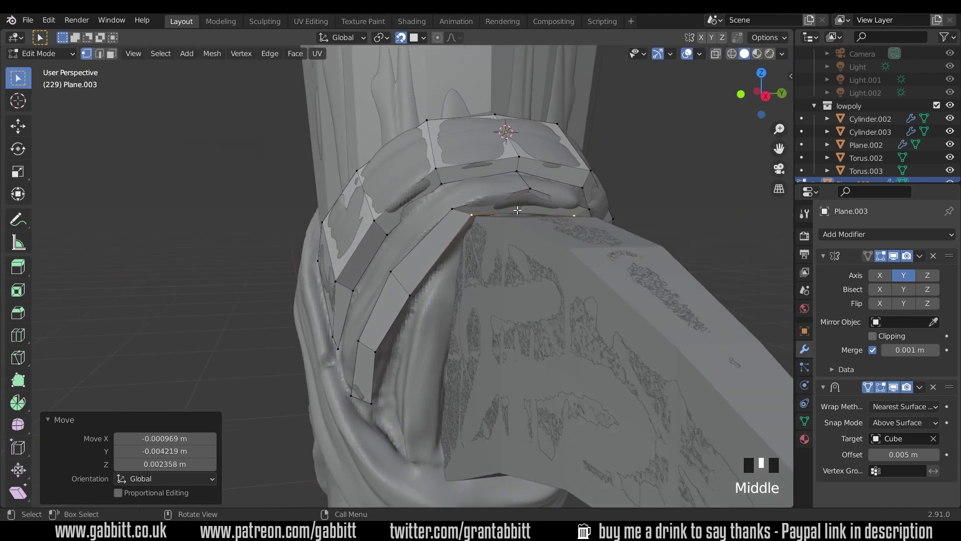
# Step: Turn on mirror clipping and move the vertex onto the seam
pyautogui.click(880, 336)
pyautogui.press('g')
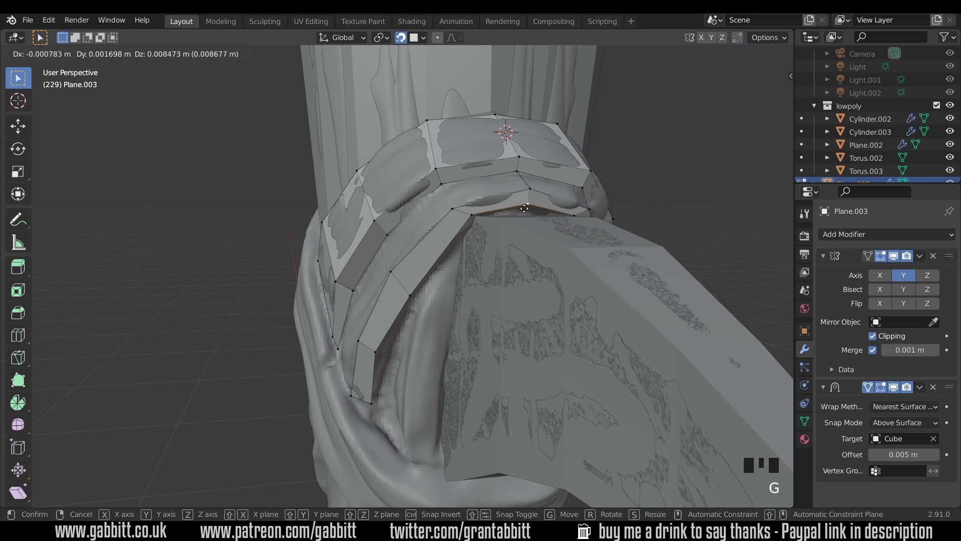
pyautogui.click(524, 208)
pyautogui.press('g')
pyautogui.click(450, 250)
pyautogui.press('g')
pyautogui.click(416, 286)
pyautogui.press('g')
pyautogui.click(414, 287)
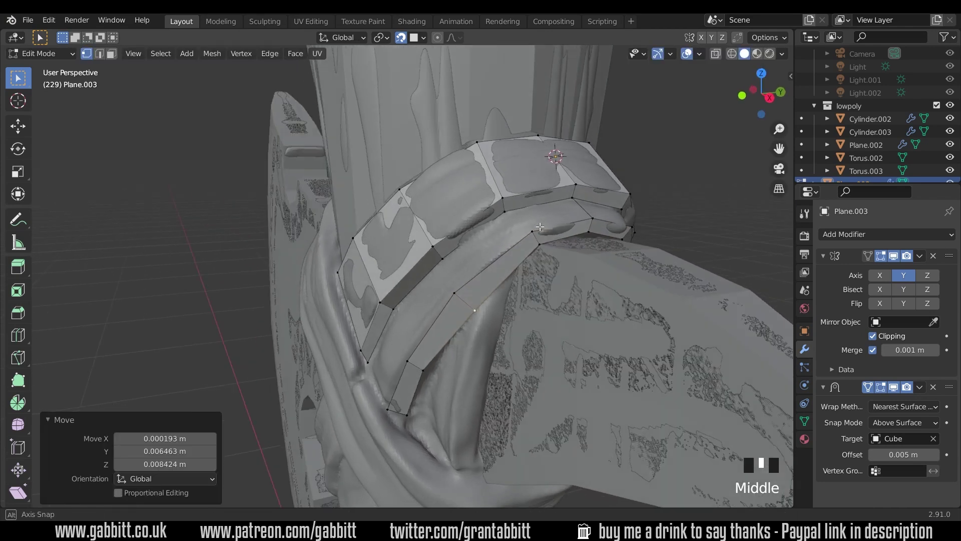
pyautogui.moveTo(546, 227); pyautogui.dragTo(525, 231, button='middle')
# Step: Fill a face between the band's border edges at the strip's lower end
pyautogui.press('2')
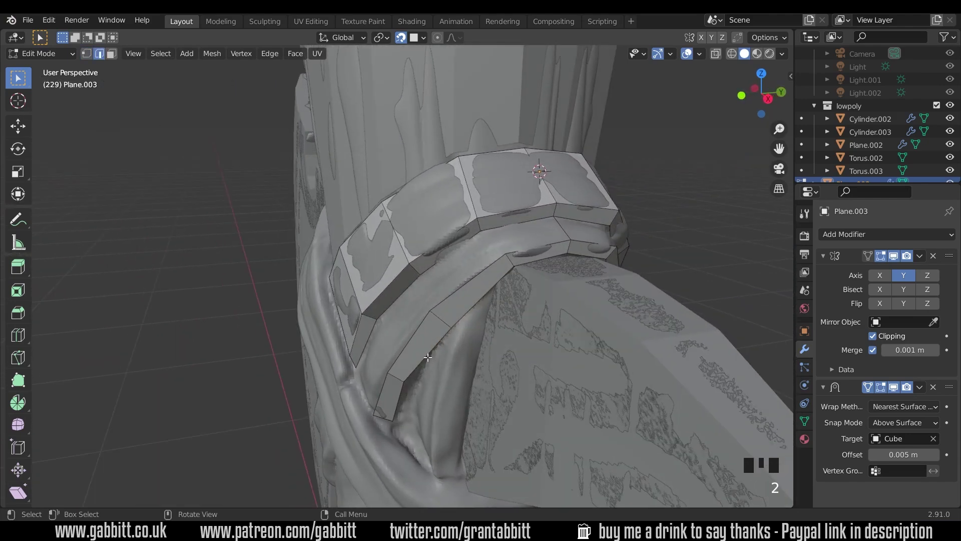
pyautogui.moveTo(410, 371); pyautogui.dragTo(399, 325, button='middle')
pyautogui.click(398, 324)
pyautogui.keyDown('shift'); pyautogui.click(397, 323); pyautogui.keyUp('shift')
pyautogui.click(431, 300)
pyautogui.press('f')
pyautogui.press('f')
pyautogui.press('f')
pyautogui.press('f')
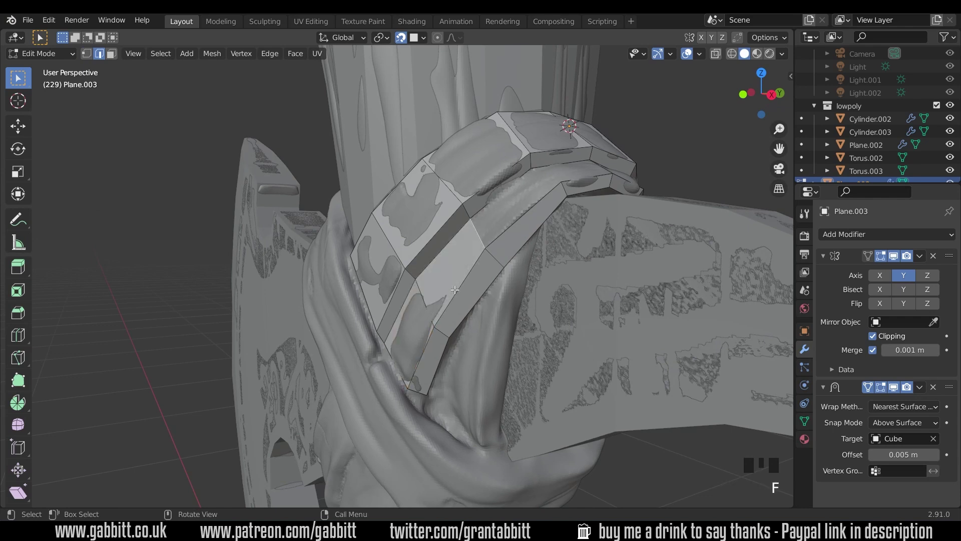
pyautogui.moveTo(495, 293); pyautogui.dragTo(661, 261, button='middle')
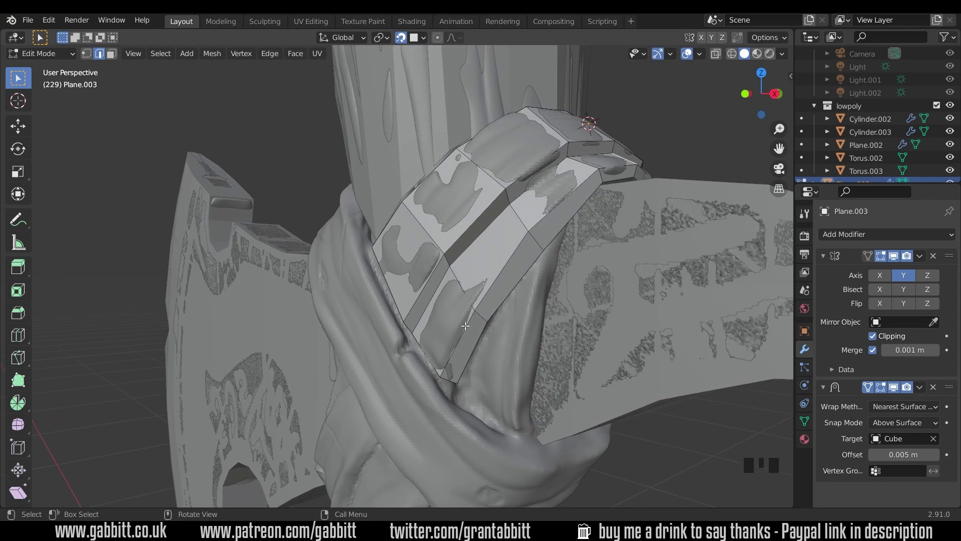
pyautogui.moveTo(465, 326); pyautogui.dragTo(512, 222, button='middle')
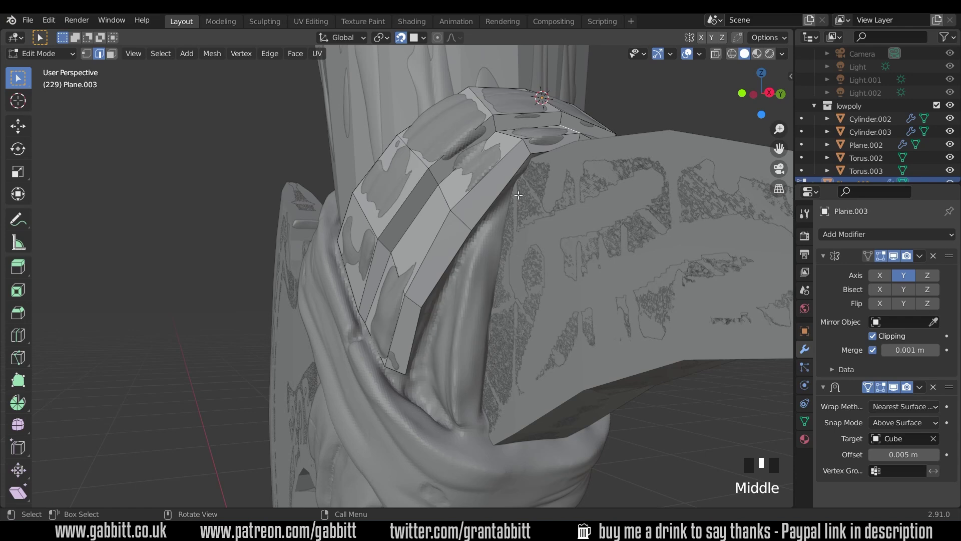
# Step: Extrude three vertices from the lower corner, tracing the strap's edge over the fold
pyautogui.press('1')
pyautogui.click(532, 159)
pyautogui.moveTo(532, 160); pyautogui.dragTo(488, 151, button='middle')
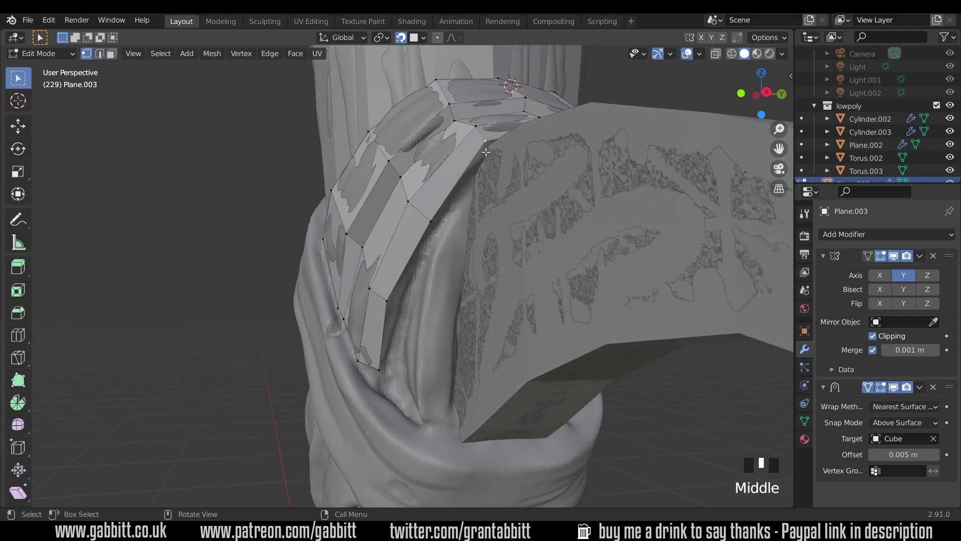
pyautogui.press('e')
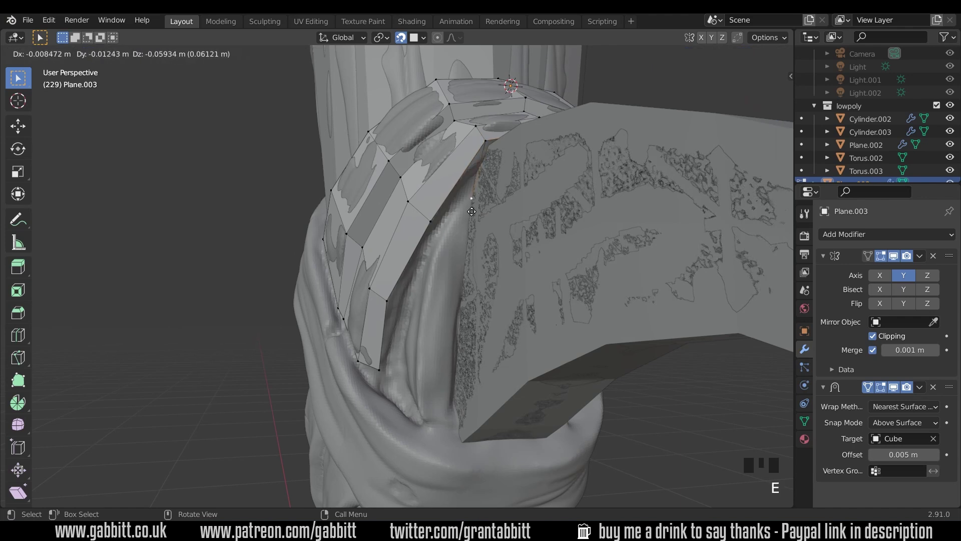
pyautogui.click(470, 218)
pyautogui.moveTo(471, 219); pyautogui.dragTo(513, 242, button='middle')
pyautogui.press('e')
pyautogui.click(465, 242)
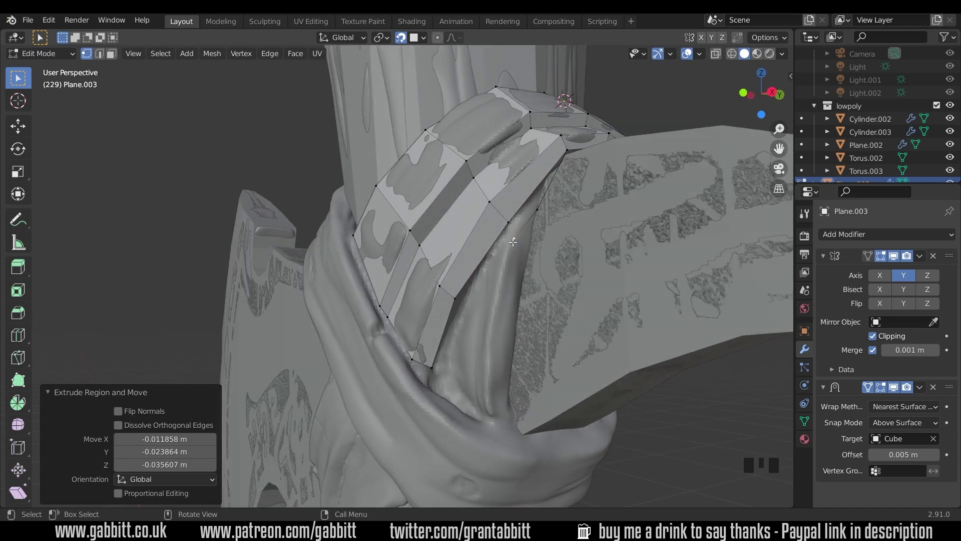
pyautogui.press('e')
pyautogui.click(494, 313)
# Step: Extrude one last vertex down to near the strap's bottom
pyautogui.press('e')
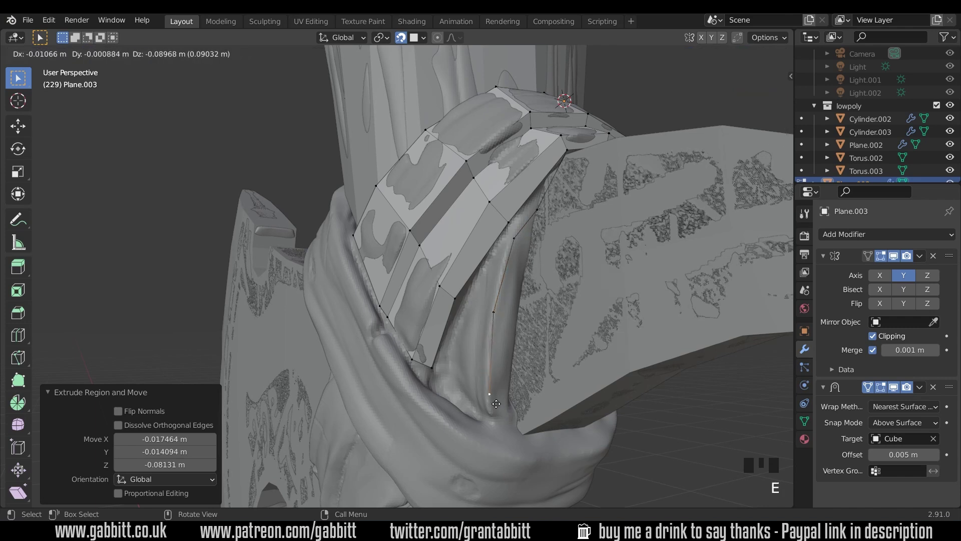
pyautogui.click(496, 417)
pyautogui.moveTo(496, 416); pyautogui.dragTo(526, 207, button='middle')
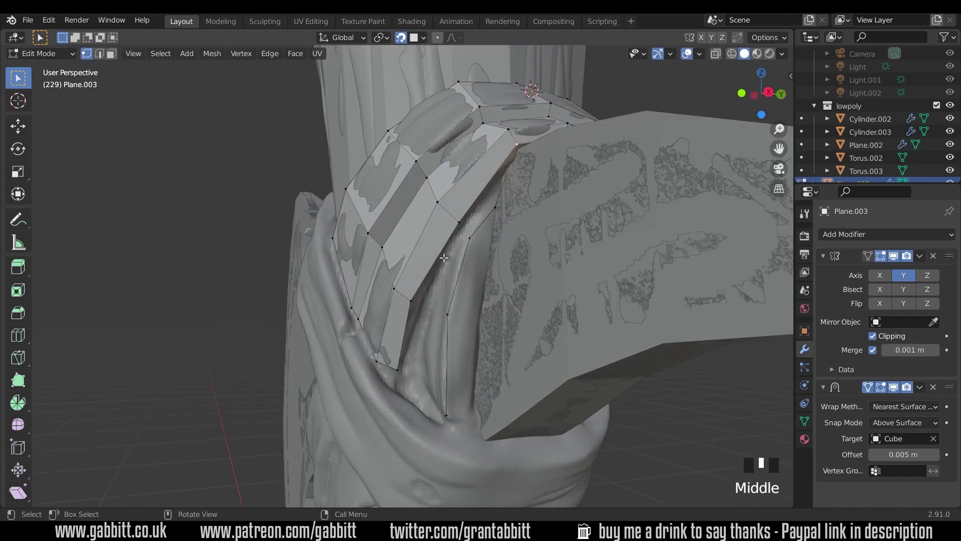
pyautogui.moveTo(436, 358)
pyautogui.mouseDown(button='middle')
pyautogui.moveTo(474, 337)
pyautogui.moveTo(251, 260)
pyautogui.mouseUp(button='middle')
# Step: Draw annotation guide strokes along the wrapped cloth's edges and folds
pyautogui.click(18, 220)
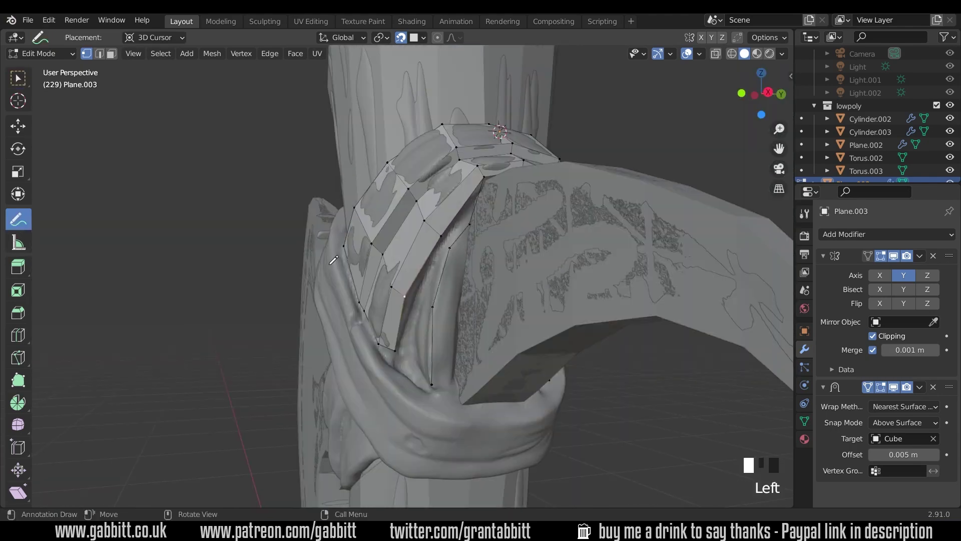
pyautogui.click(333, 243)
pyautogui.moveTo(333, 243)
pyautogui.mouseDown()
pyautogui.moveTo(384, 380)
pyautogui.moveTo(434, 415)
pyautogui.moveTo(510, 424)
pyautogui.mouseUp()
pyautogui.moveTo(420, 374)
pyautogui.mouseDown()
pyautogui.moveTo(364, 322)
pyautogui.moveTo(348, 253)
pyautogui.mouseUp()
pyautogui.moveTo(349, 254); pyautogui.dragTo(375, 243, button='middle')
pyautogui.moveTo(371, 249)
pyautogui.mouseDown()
pyautogui.moveTo(483, 396)
pyautogui.moveTo(432, 420)
pyautogui.moveTo(403, 449)
pyautogui.mouseUp()
pyautogui.moveTo(419, 360); pyautogui.dragTo(371, 416)
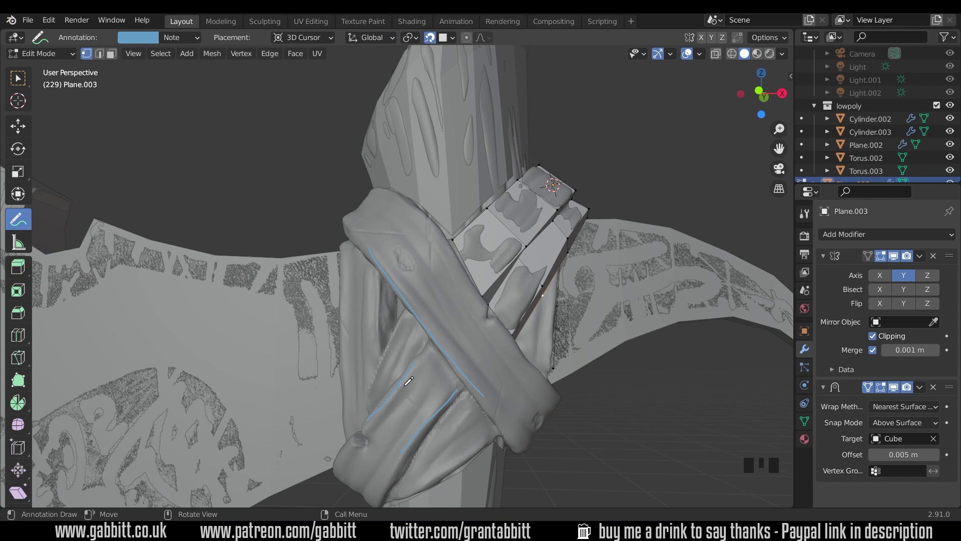
pyautogui.press('w')
pyautogui.moveTo(409, 381); pyautogui.dragTo(461, 185, button='middle')
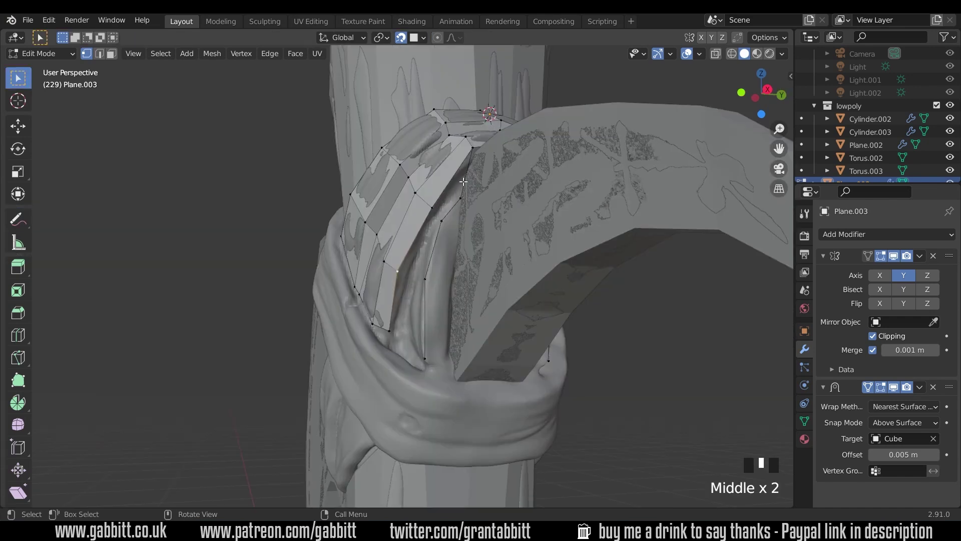
# Step: Subdivide the strap-side edge and extrude its midpoint down the fold as two vertices
pyautogui.press('2')
pyautogui.click(468, 178)
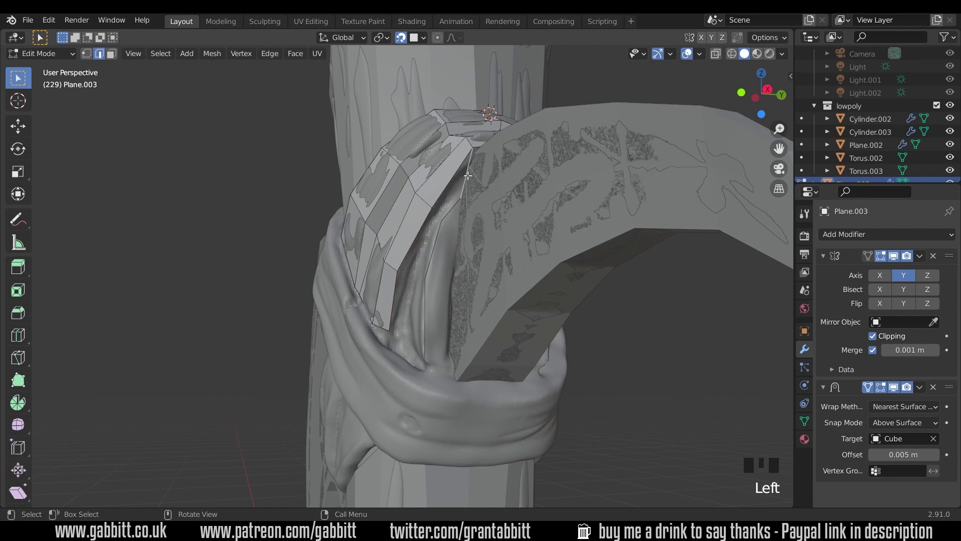
pyautogui.rightClick(468, 176)
pyautogui.click(443, 169)
pyautogui.press('1')
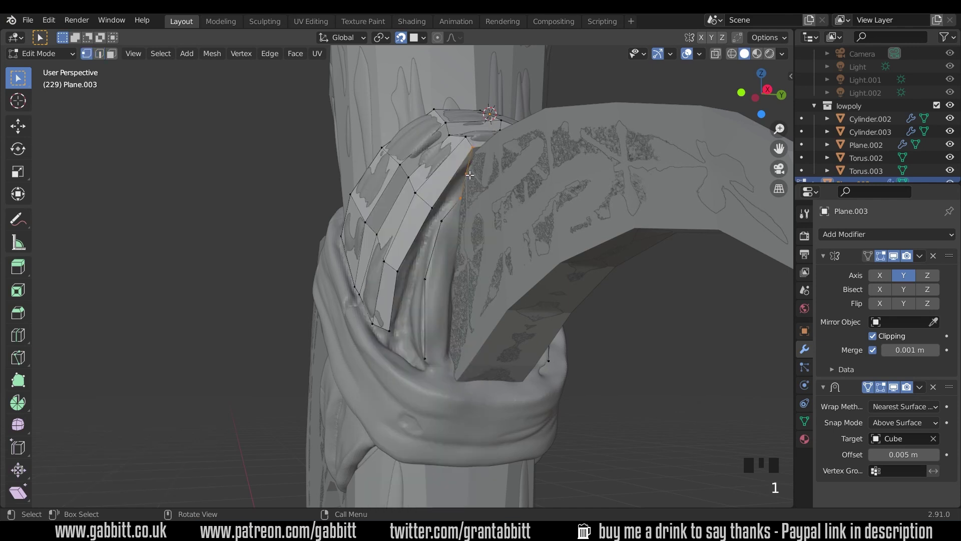
pyautogui.click(471, 176)
pyautogui.press('e')
pyautogui.press('e')
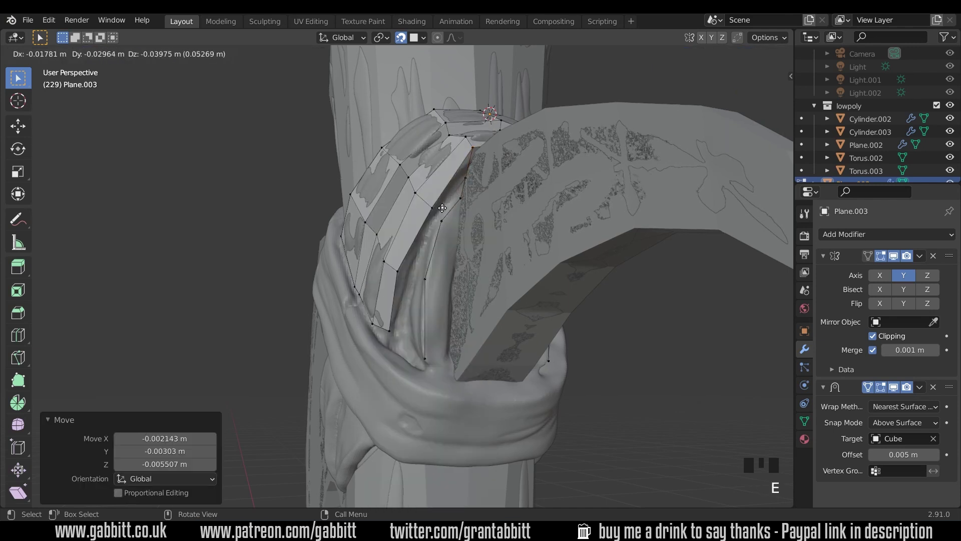
pyautogui.click(413, 275)
pyautogui.press('e')
pyautogui.click(402, 353)
# Step: Fill faces between the new vertex chain and the existing band down the strip
pyautogui.scroll(1, 462, 252)
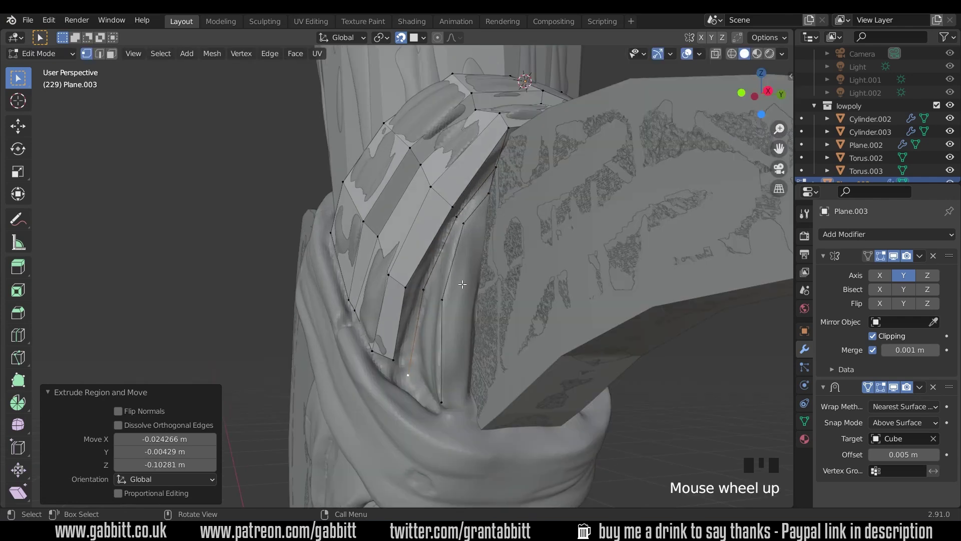
pyautogui.press('2')
pyautogui.click(442, 345)
pyautogui.keyDown('shift'); pyautogui.click(423, 332); pyautogui.keyUp('shift')
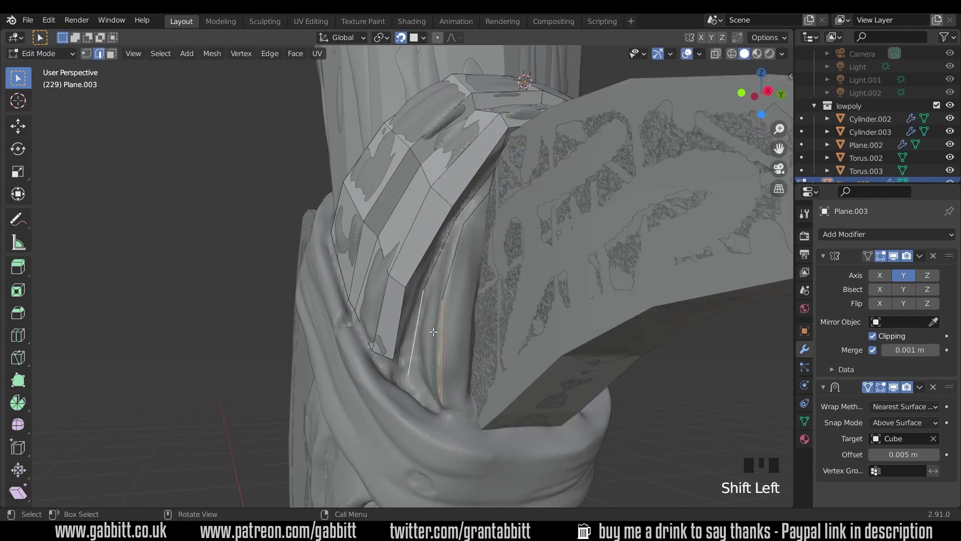
pyautogui.press('f')
pyautogui.press('f')
pyautogui.press('f')
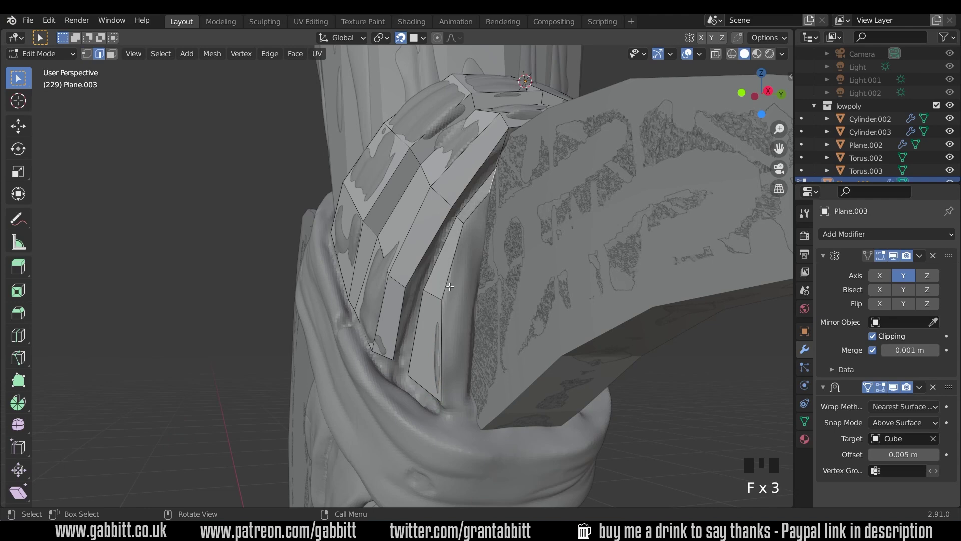
pyautogui.moveTo(414, 322); pyautogui.dragTo(444, 200, button='middle')
pyautogui.click(444, 200)
pyautogui.keyDown('shift'); pyautogui.click(473, 208); pyautogui.keyUp('shift')
pyautogui.press('f')
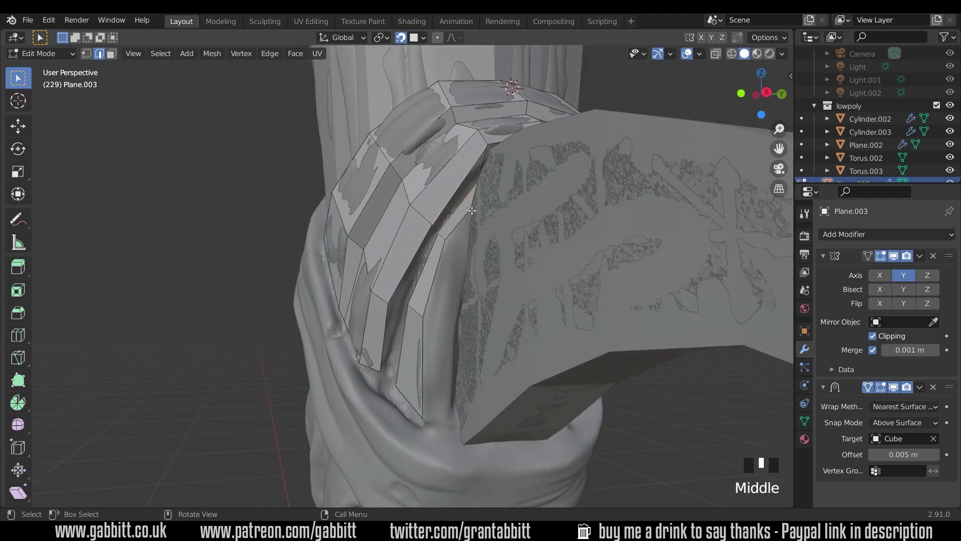
pyautogui.click(438, 225)
pyautogui.press('f')
pyautogui.press('f')
pyautogui.press('f')
pyautogui.moveTo(462, 269); pyautogui.dragTo(505, 263, button='middle')
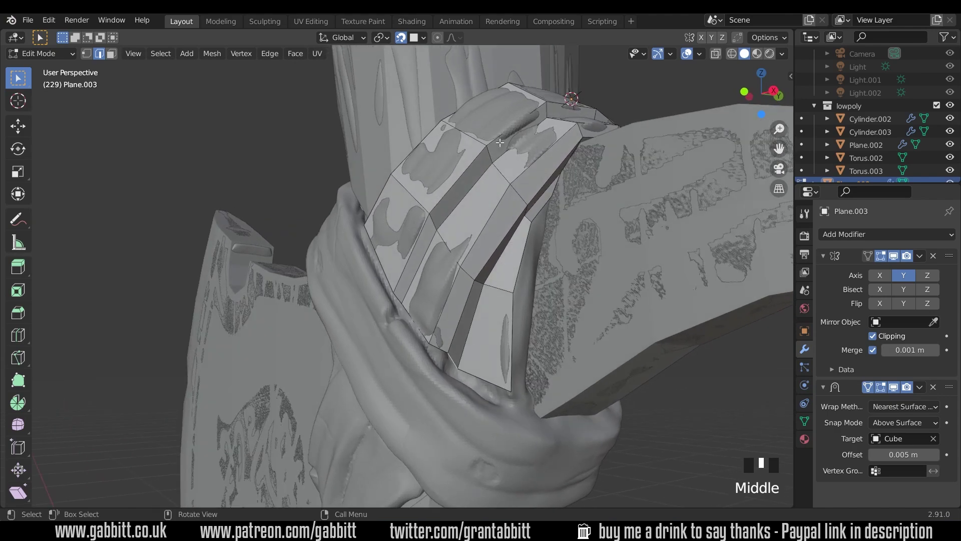
# Step: Extrude two border edges into a new face column and move its vertex onto the strap
pyautogui.moveTo(542, 204); pyautogui.dragTo(441, 248, button='middle')
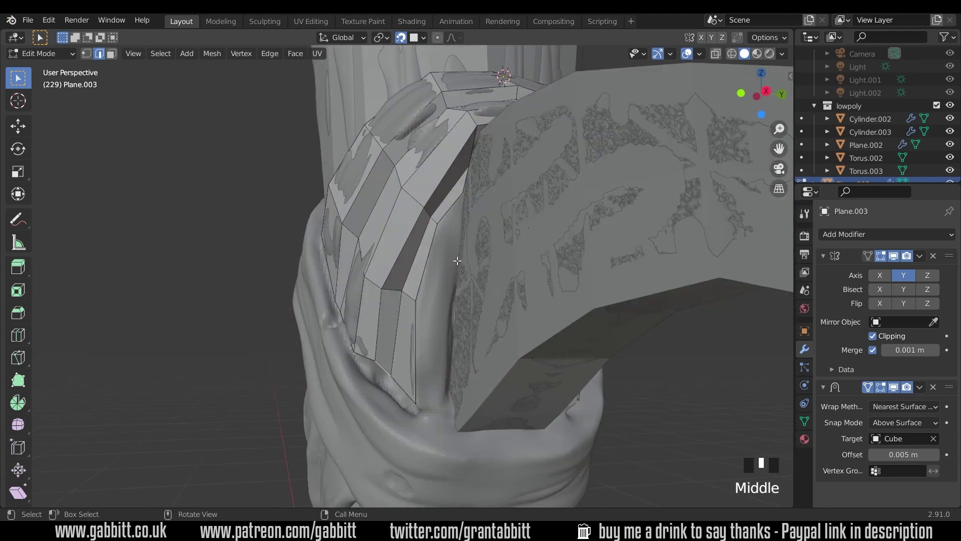
pyautogui.click(428, 303)
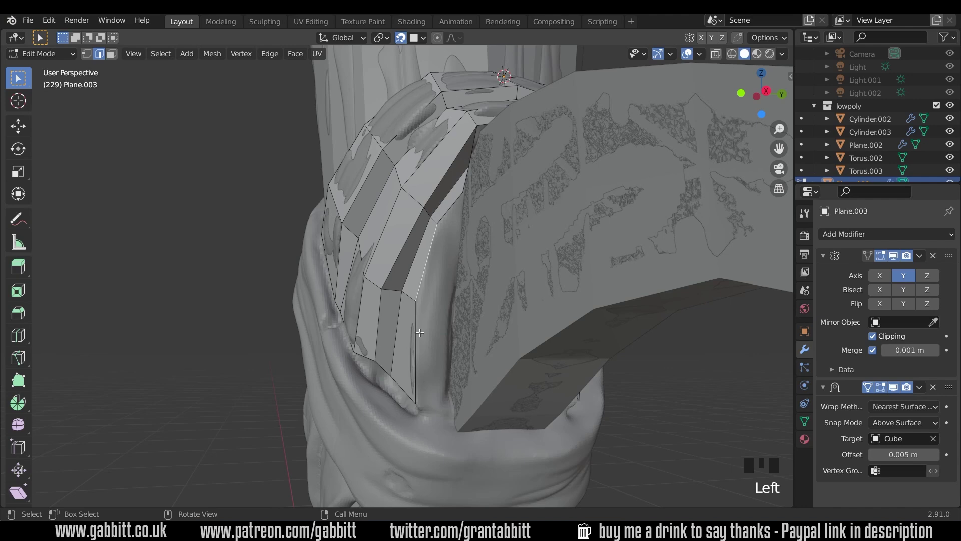
pyautogui.keyDown('shift'); pyautogui.click(435, 324); pyautogui.keyUp('shift')
pyautogui.press('e')
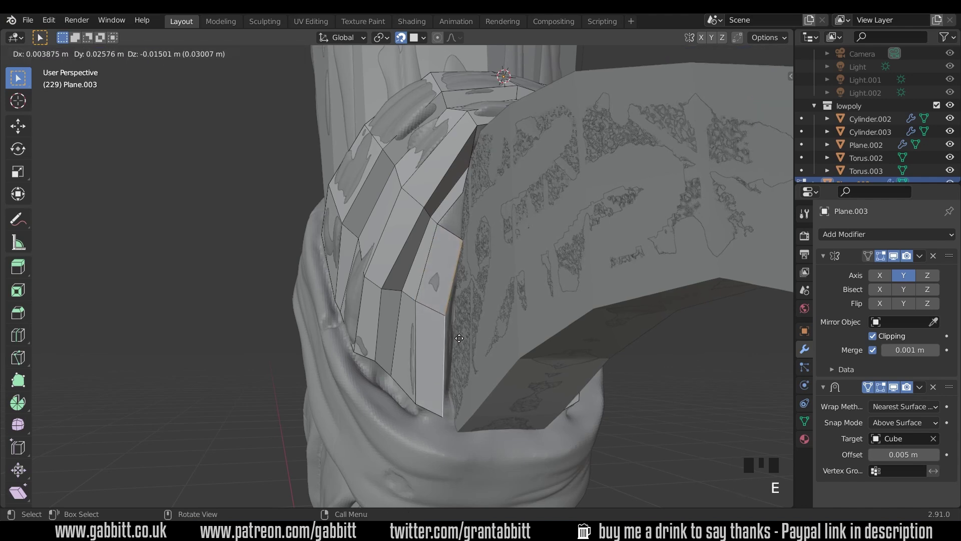
pyautogui.click(461, 332)
pyautogui.press('1')
pyautogui.click(463, 244)
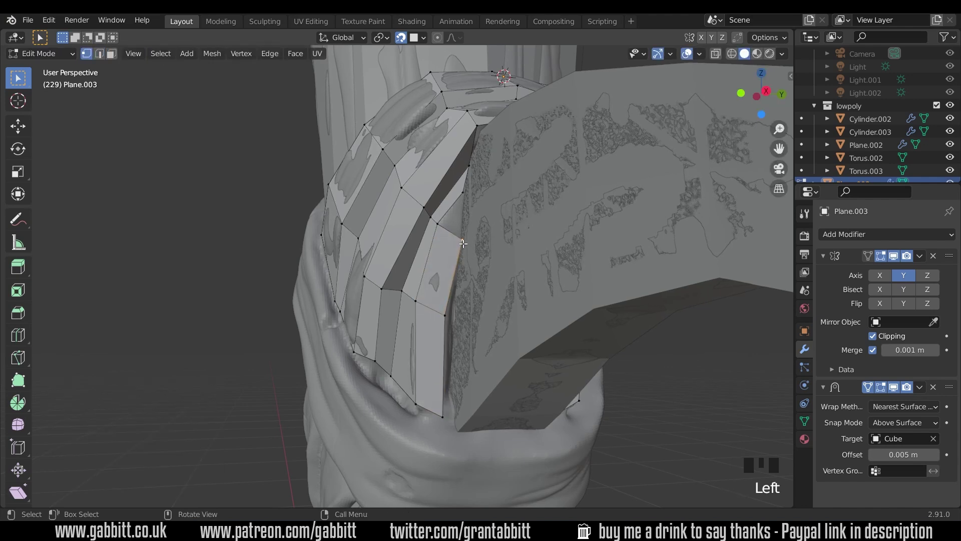
pyautogui.press('g')
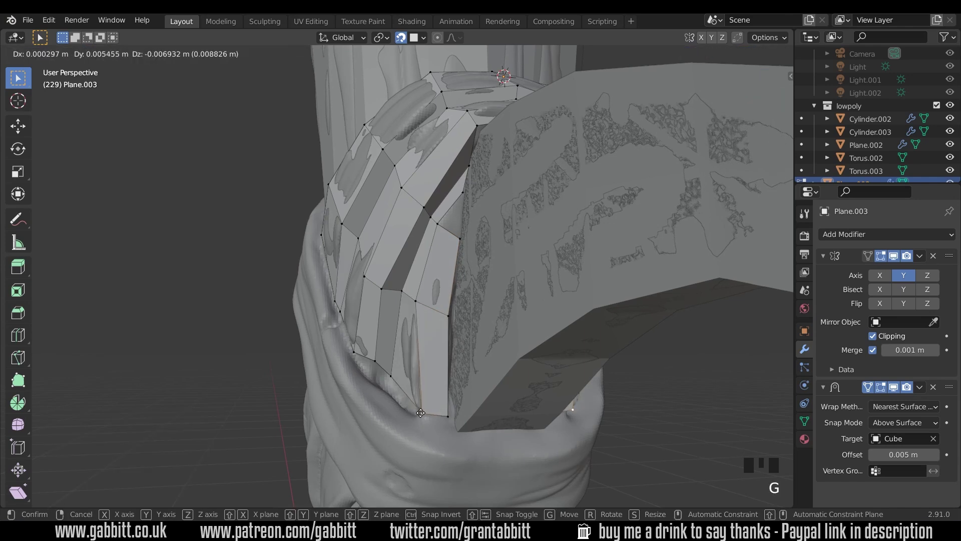
pyautogui.click(420, 413)
pyautogui.moveTo(421, 412); pyautogui.dragTo(440, 257, button='middle')
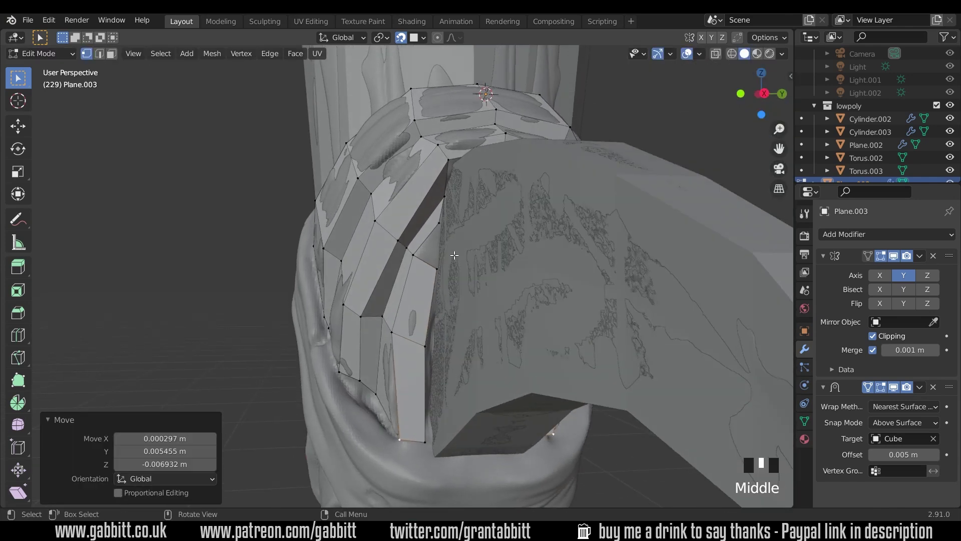
pyautogui.scroll(2, 454, 255)
# Step: Fill a triangular face between two edges of the new column beside the blade
pyautogui.press('2')
pyautogui.click(458, 234)
pyautogui.keyDown('shift'); pyautogui.click(485, 237); pyautogui.keyUp('shift')
pyautogui.press('f')
pyautogui.scroll(-2, 479, 240)
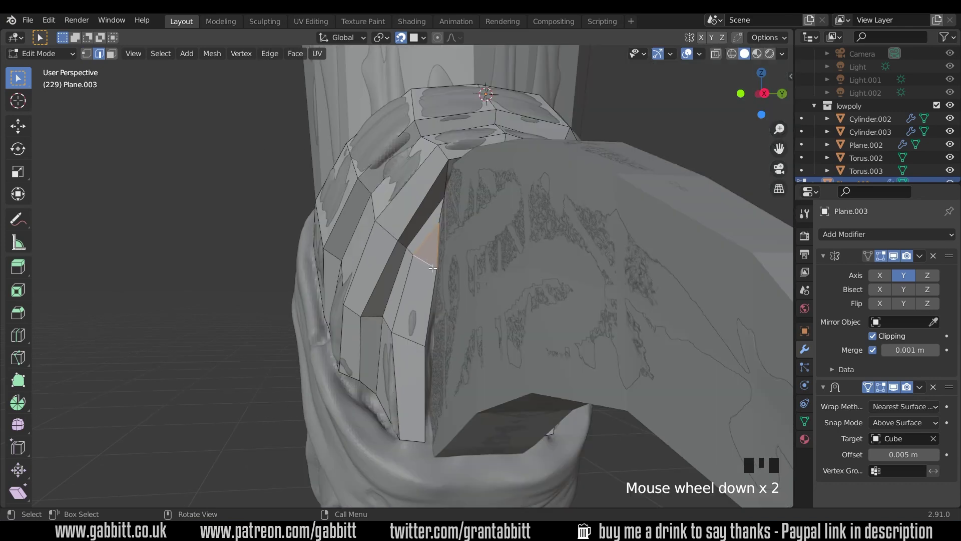
pyautogui.moveTo(479, 240); pyautogui.dragTo(454, 268, button='middle')
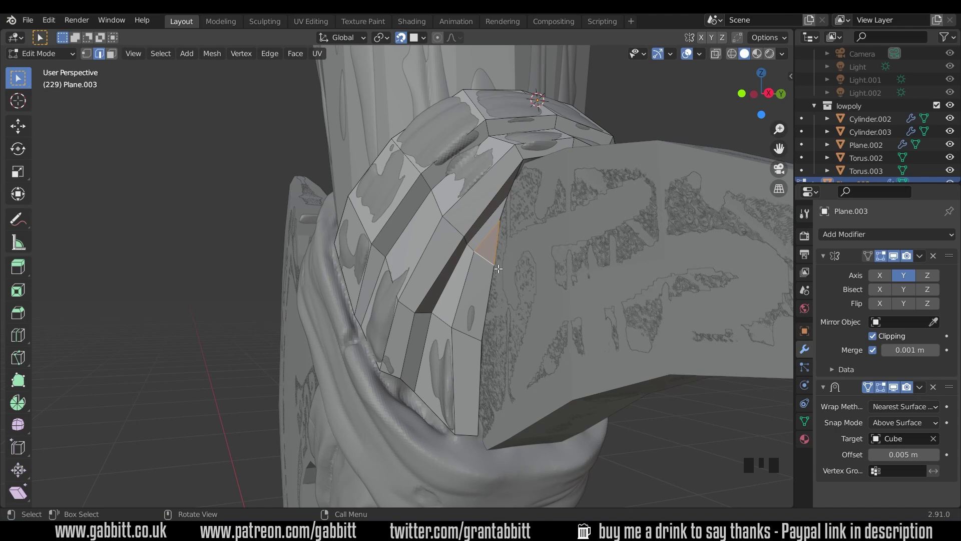
pyautogui.scroll(-2, 498, 269)
pyautogui.keyDown('shift'); pyautogui.moveTo(498, 269); pyautogui.dragTo(505, 244, button='middle'); pyautogui.keyUp('shift')
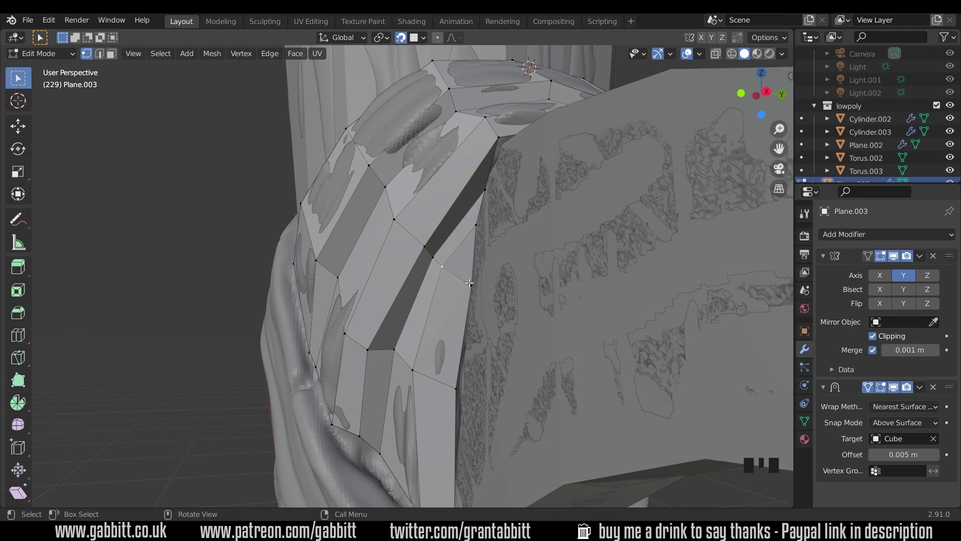
pyautogui.hotkey('ctrl', 'r')
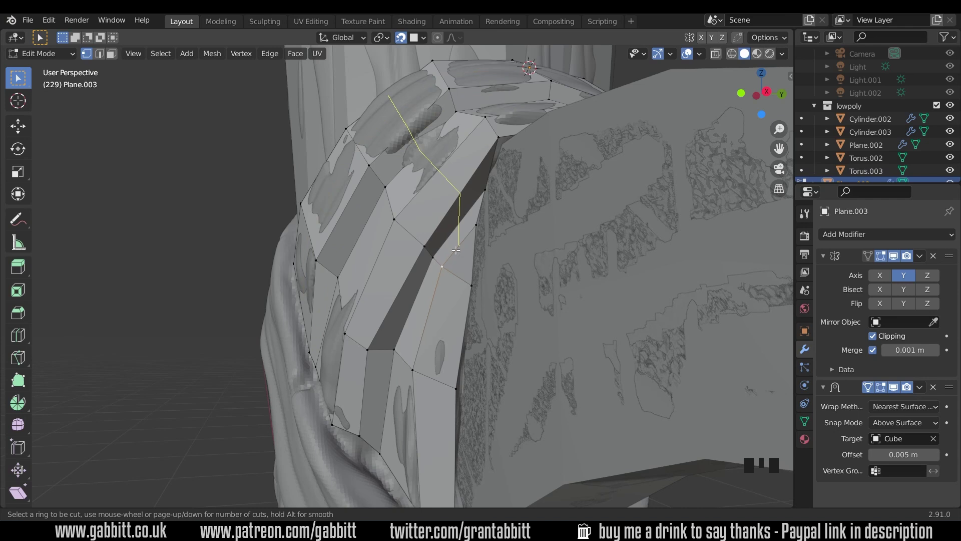
pyautogui.press('Escape')
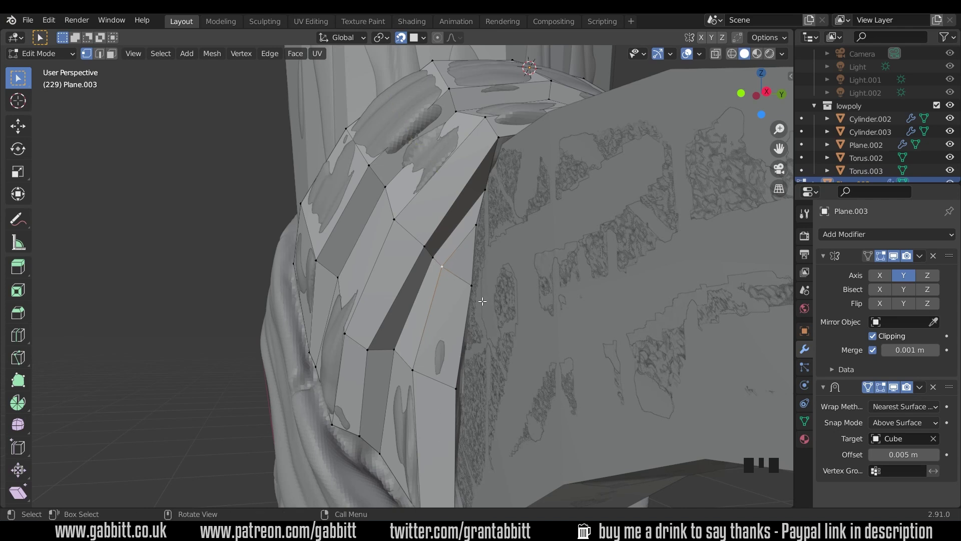
pyautogui.press('2')
pyautogui.click(509, 246)
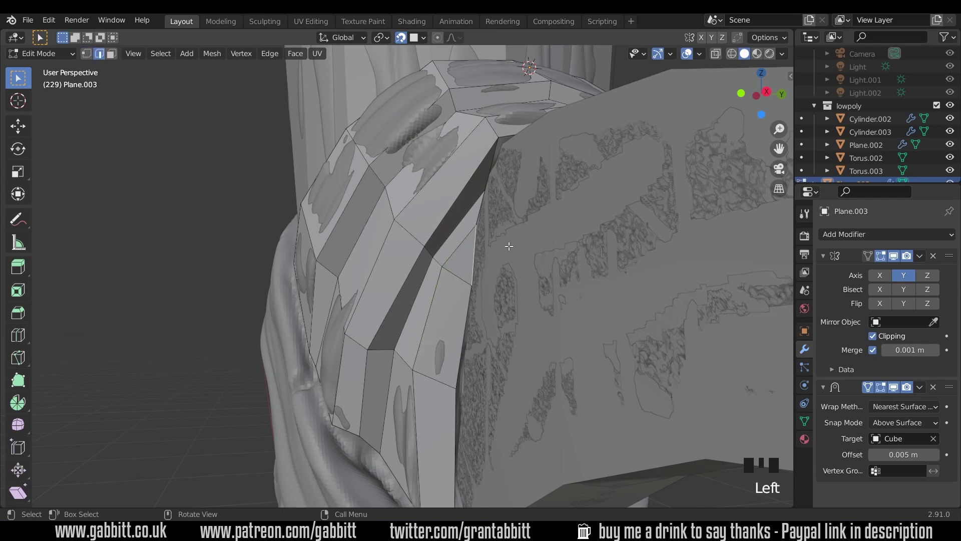
pyautogui.rightClick(473, 250)
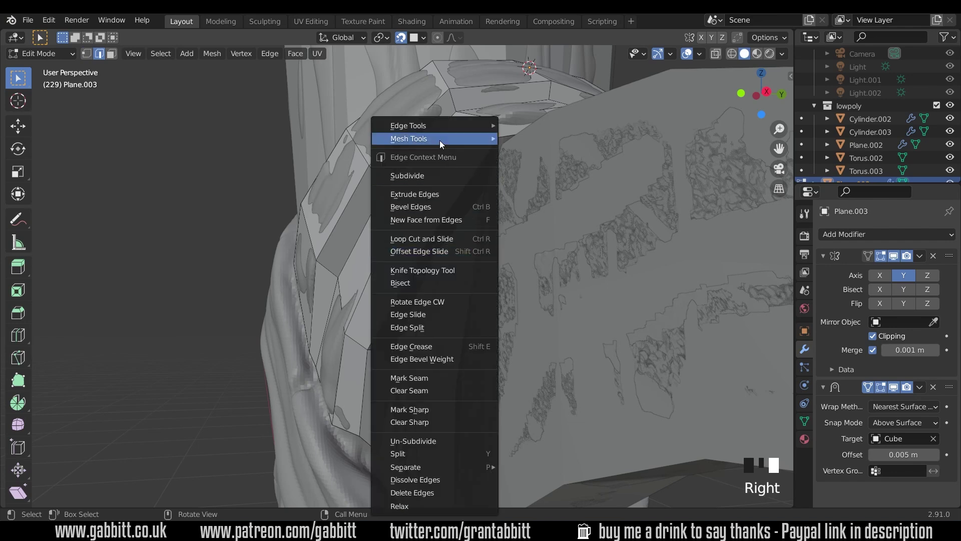
pyautogui.click(436, 174)
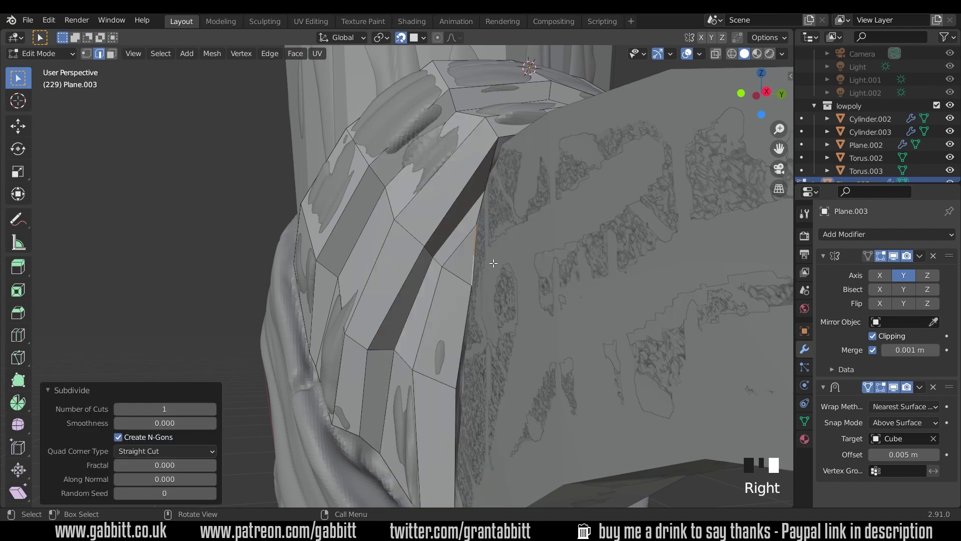
pyautogui.press('1')
pyautogui.click(479, 256)
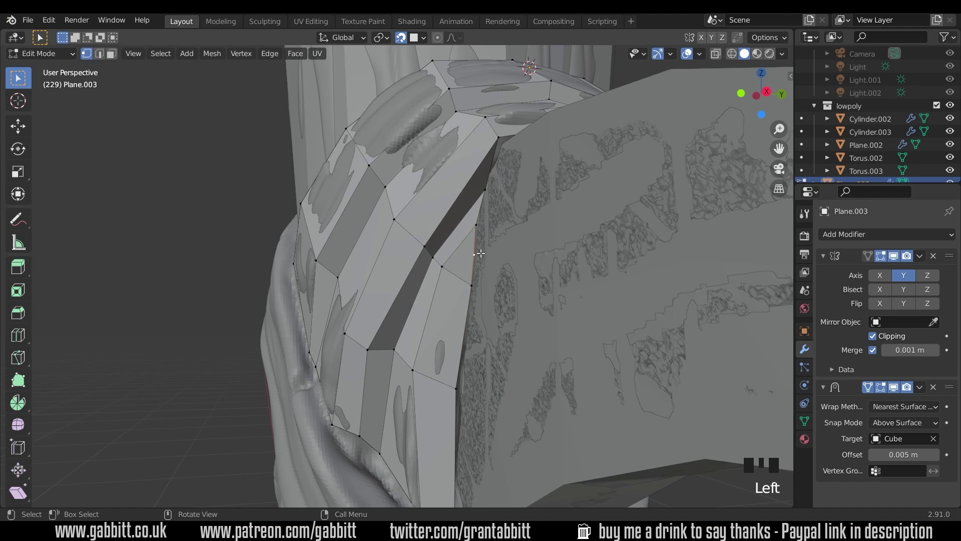
pyautogui.press('g')
pyautogui.click(480, 252)
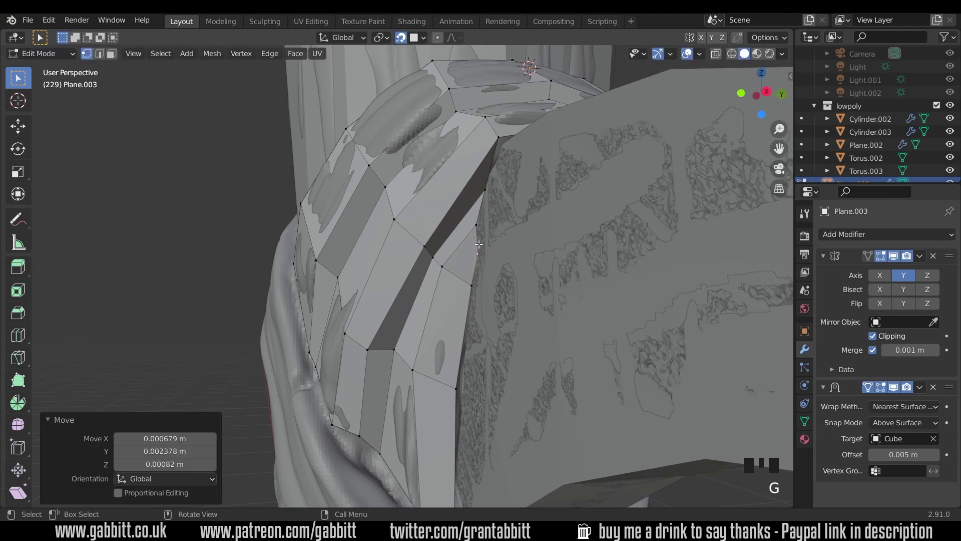
pyautogui.hotkey('ctrl', 'r')
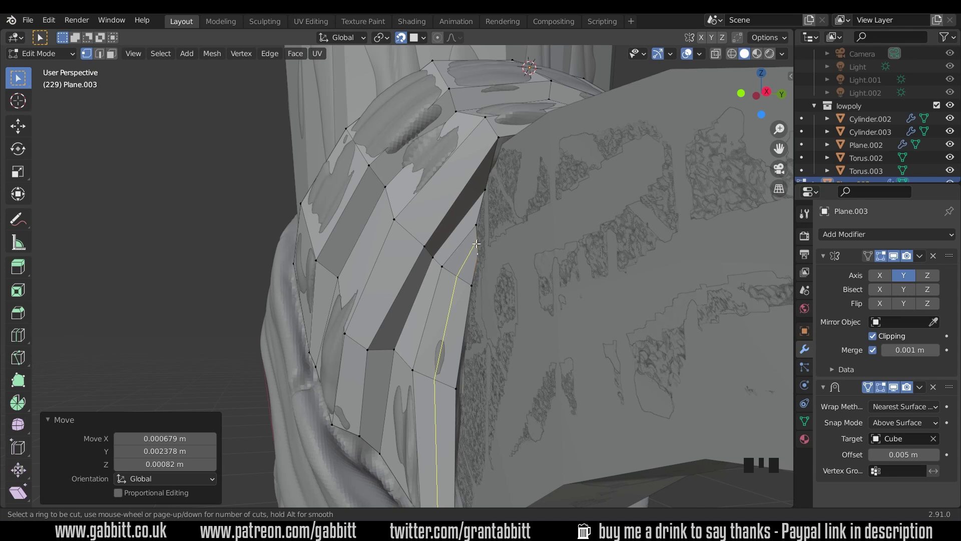
pyautogui.hotkey('ctrl', 'z')
pyautogui.hotkey('ctrl', 'z')
pyautogui.hotkey('ctrl', 'z')
pyautogui.hotkey('ctrl', 'z')
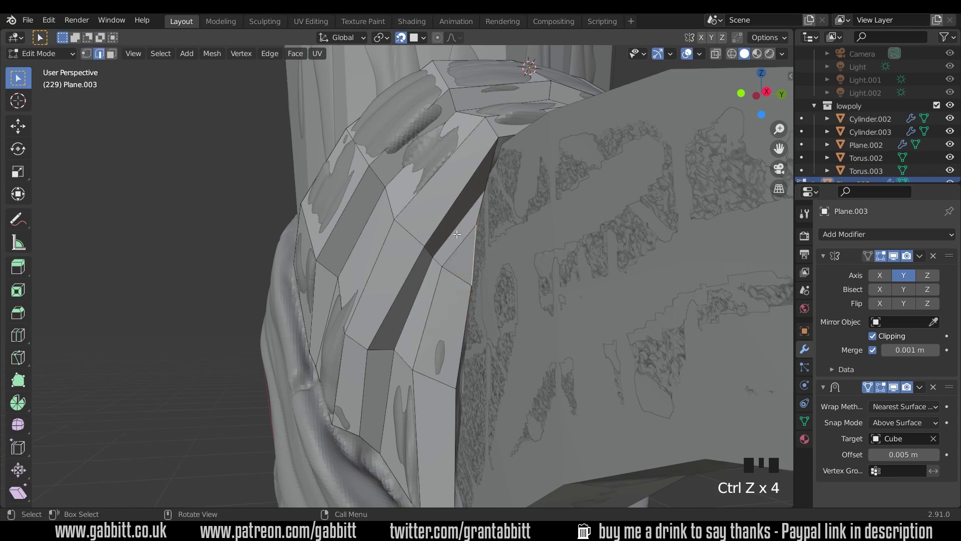
pyautogui.moveTo(454, 231); pyautogui.dragTo(462, 229, button='middle')
pyautogui.keyDown('alt'); pyautogui.click(486, 192); pyautogui.keyUp('alt')
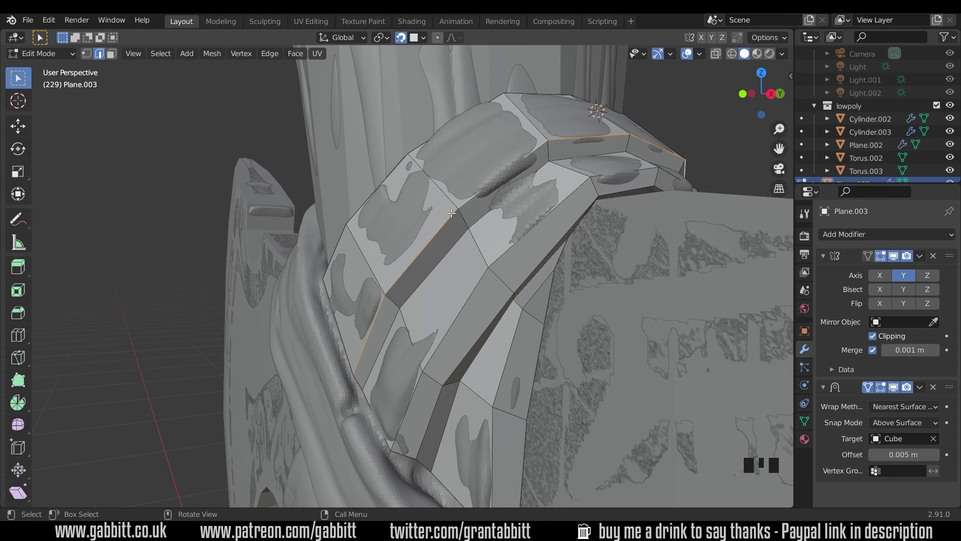
pyautogui.hotkey('ctrl', 'r')
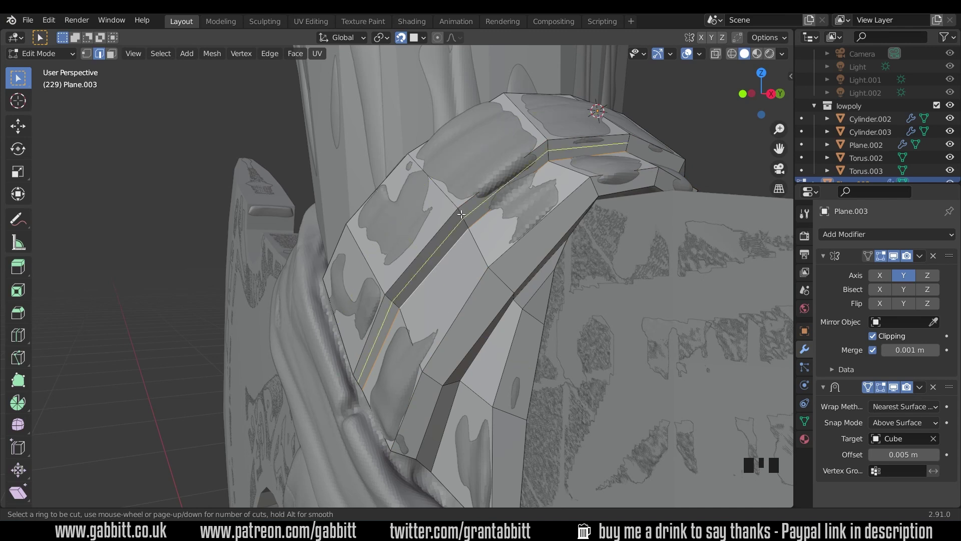
pyautogui.press('Escape')
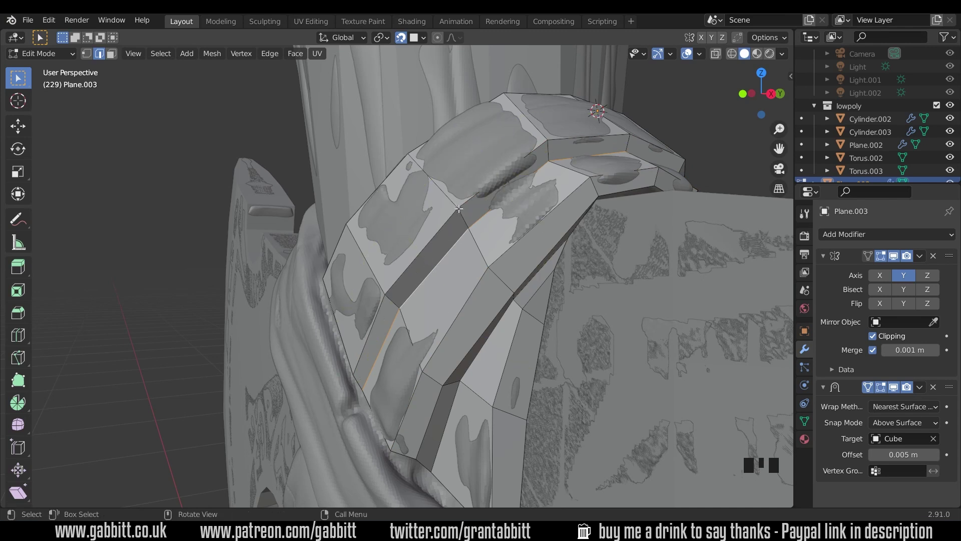
pyautogui.keyDown('alt'); pyautogui.click(461, 209); pyautogui.keyUp('alt')
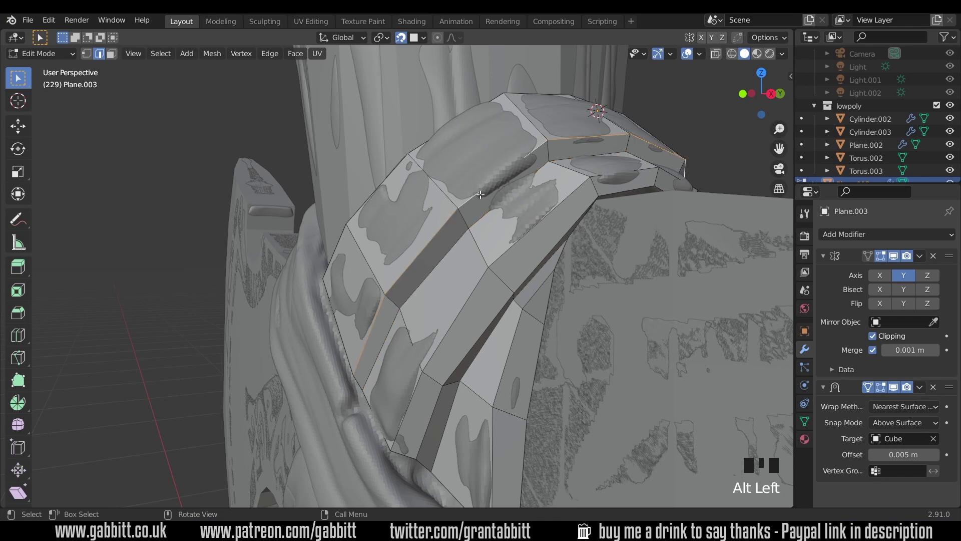
pyautogui.hotkey('ctrl', 'b')
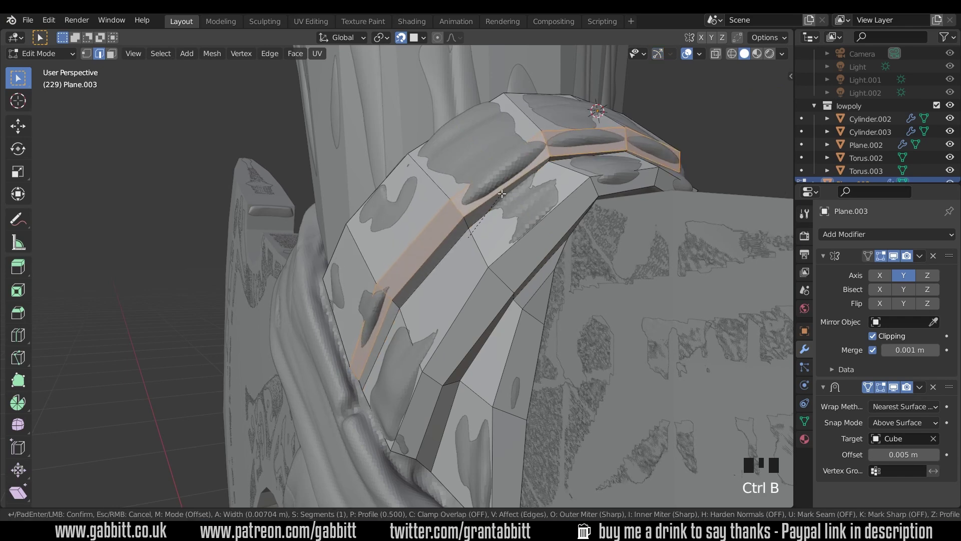
pyautogui.hotkey('ctrl', 'z')
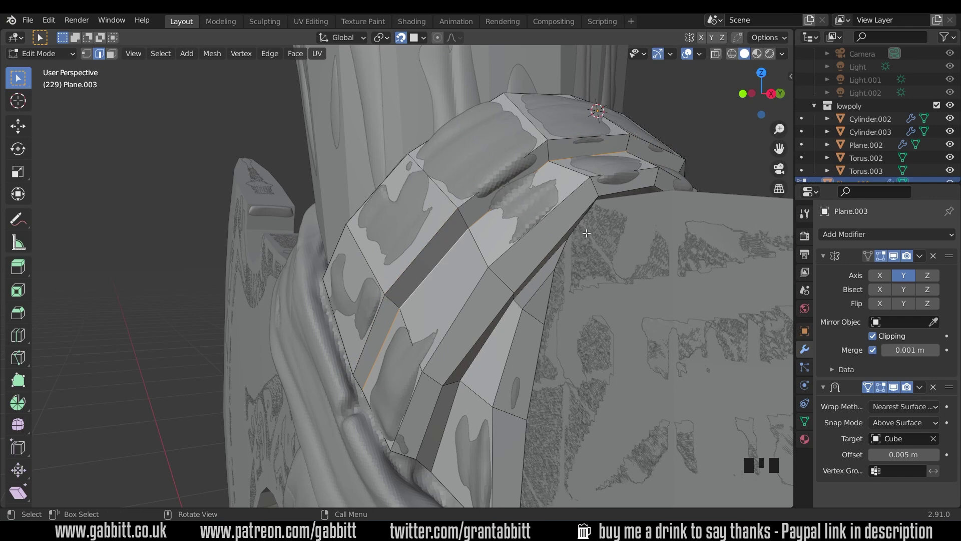
pyautogui.press('1')
pyautogui.moveTo(615, 269); pyautogui.dragTo(525, 281, button='middle')
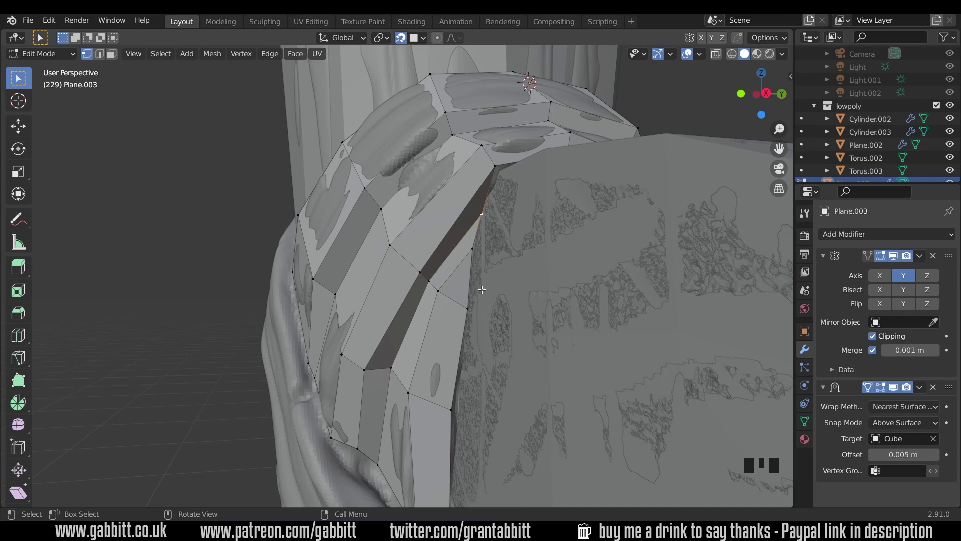
pyautogui.scroll(-4, 482, 289)
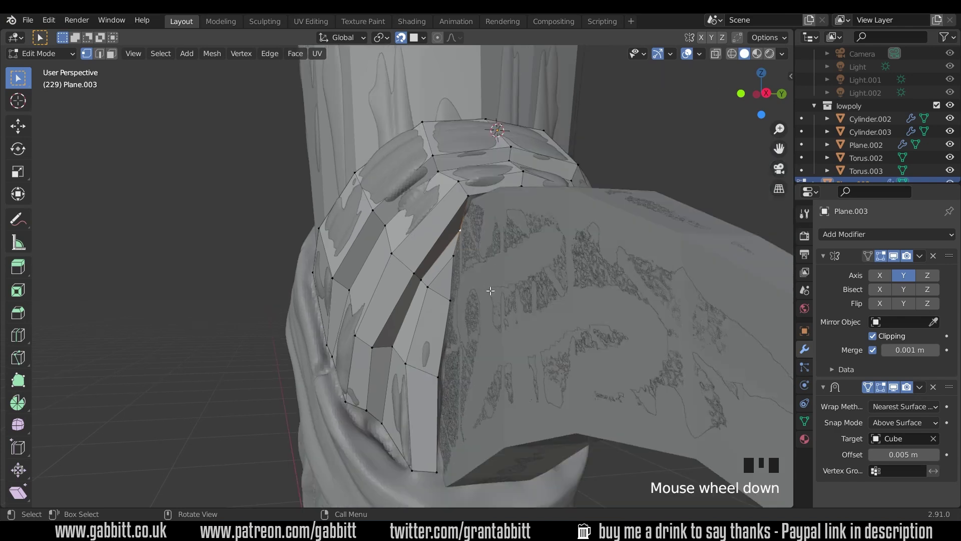
pyautogui.moveTo(482, 289); pyautogui.dragTo(592, 304, button='middle')
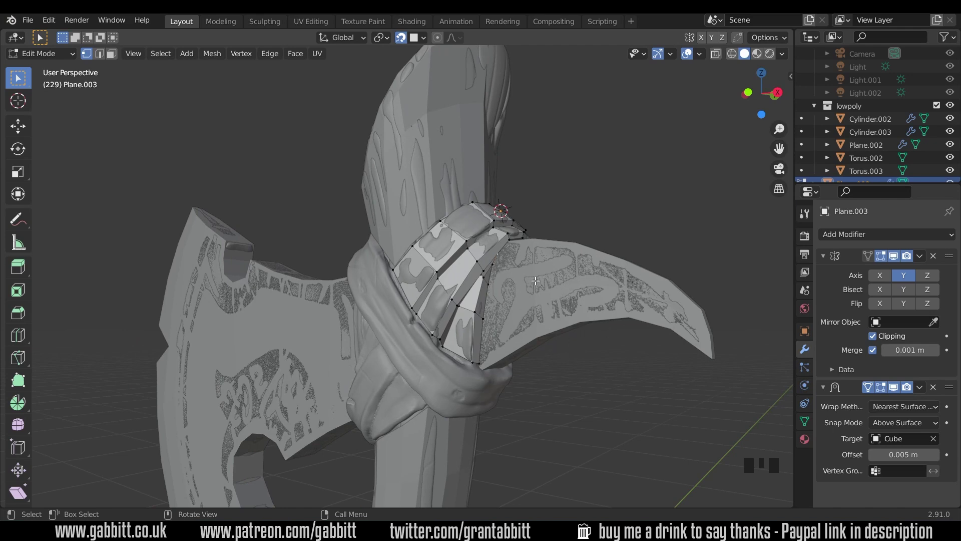
pyautogui.moveTo(531, 282); pyautogui.dragTo(459, 271, button='middle')
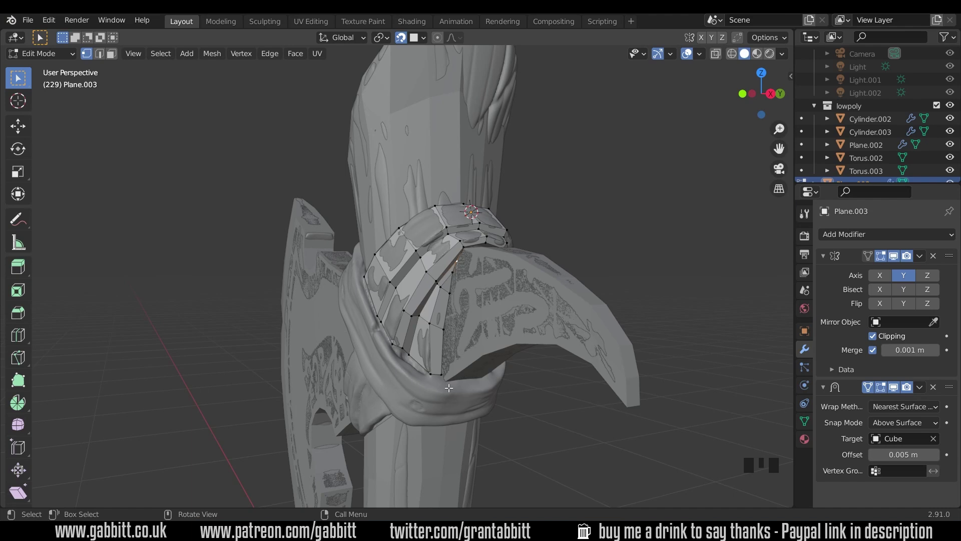
pyautogui.keyDown('shift'); pyautogui.moveTo(449, 388); pyautogui.dragTo(449, 352, button='middle'); pyautogui.keyUp('shift')
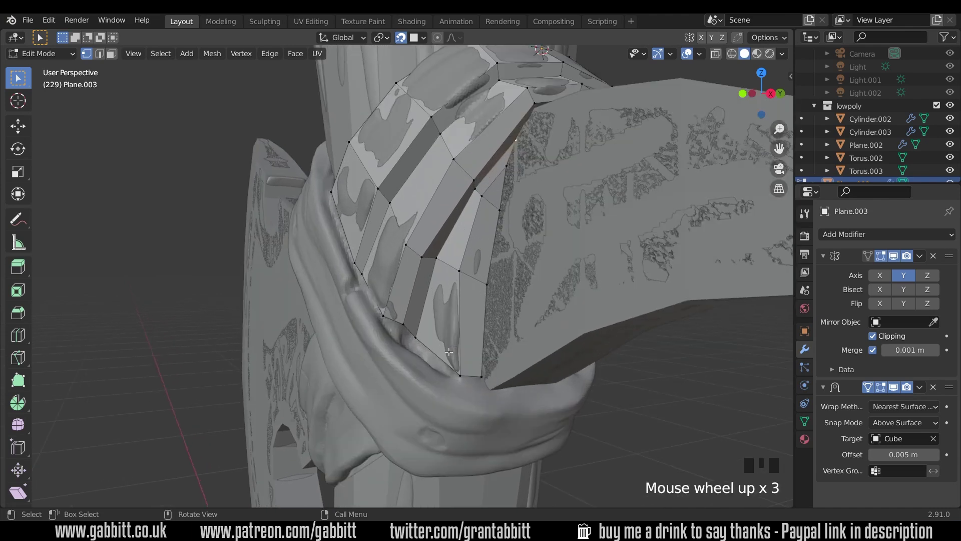
pyautogui.keyDown('shift'); pyautogui.moveTo(449, 352); pyautogui.dragTo(474, 360, button='middle'); pyautogui.keyUp('shift')
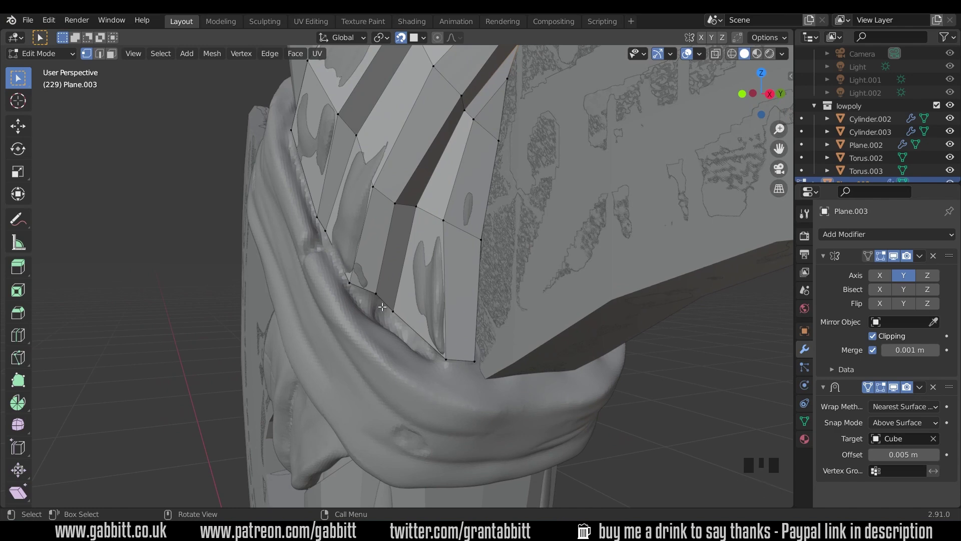
pyautogui.scroll(-3, 383, 306)
pyautogui.moveTo(383, 307); pyautogui.dragTo(532, 264, button='middle')
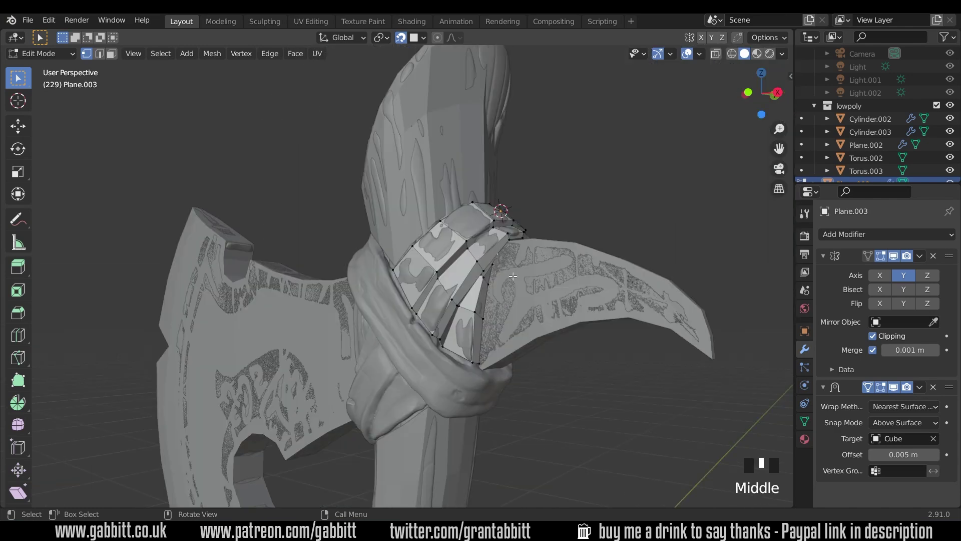